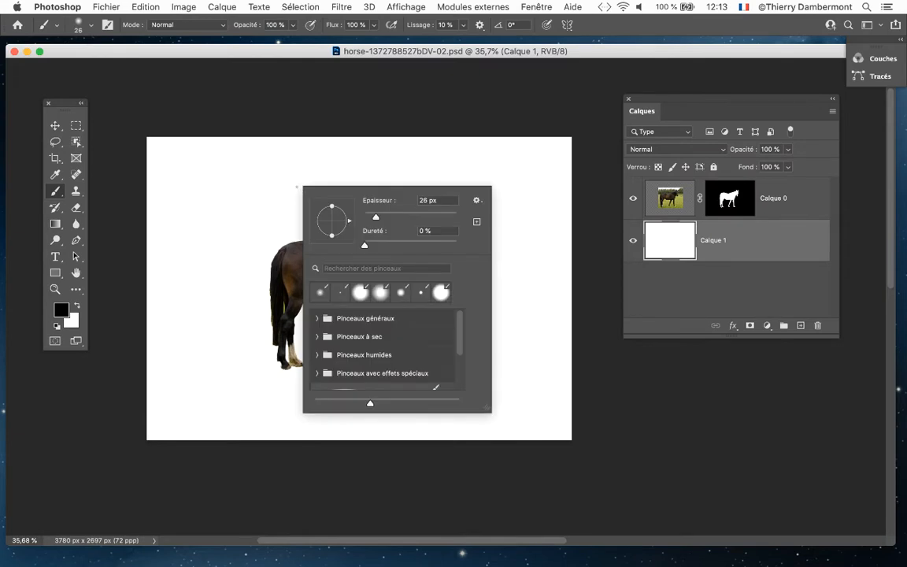
# Set the brush size to 69 px and flatten the brush tip into a narrow horizontal ellipse.
pyautogui.rightClick(246, 203)
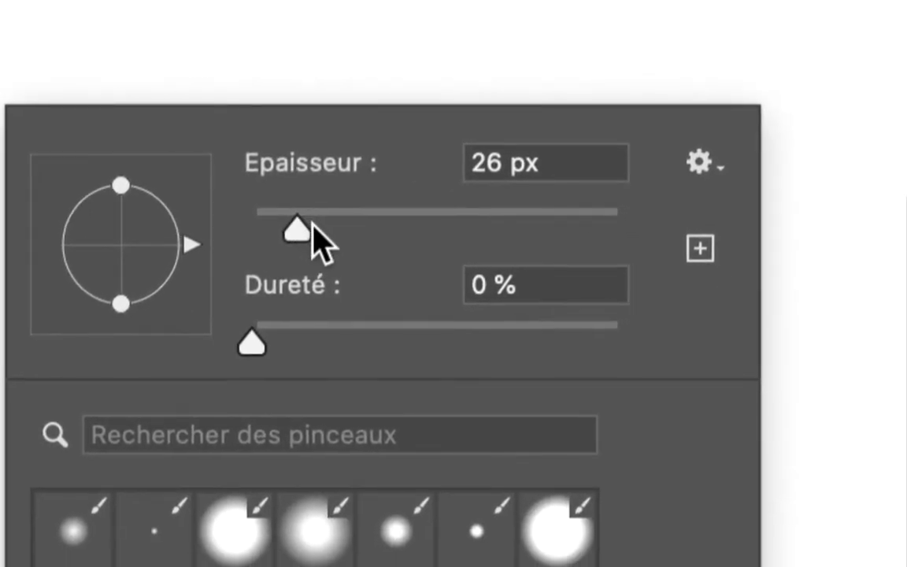
pyautogui.moveTo(312, 221); pyautogui.dragTo(378, 214)
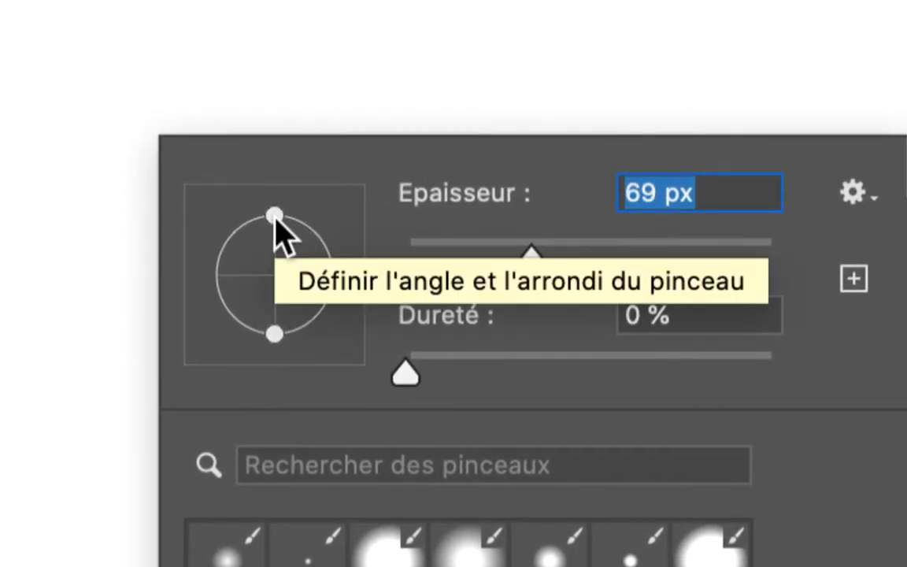
pyautogui.moveTo(273, 216)
pyautogui.mouseDown()
pyautogui.moveTo(275, 276)
pyautogui.moveTo(274, 211)
pyautogui.mouseUp()
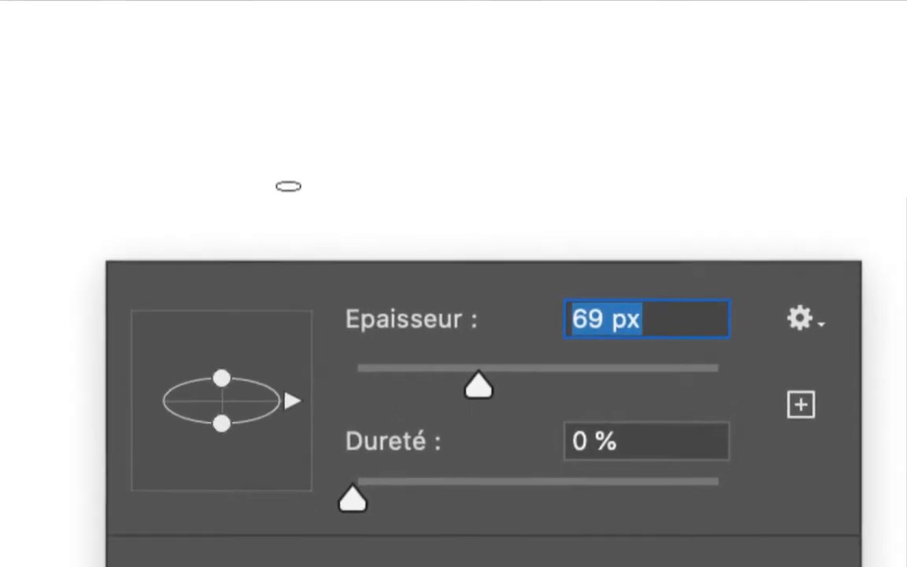
# Enlarge the elliptical brush and set its size to exactly 900 px.
pyautogui.click(558, 370)
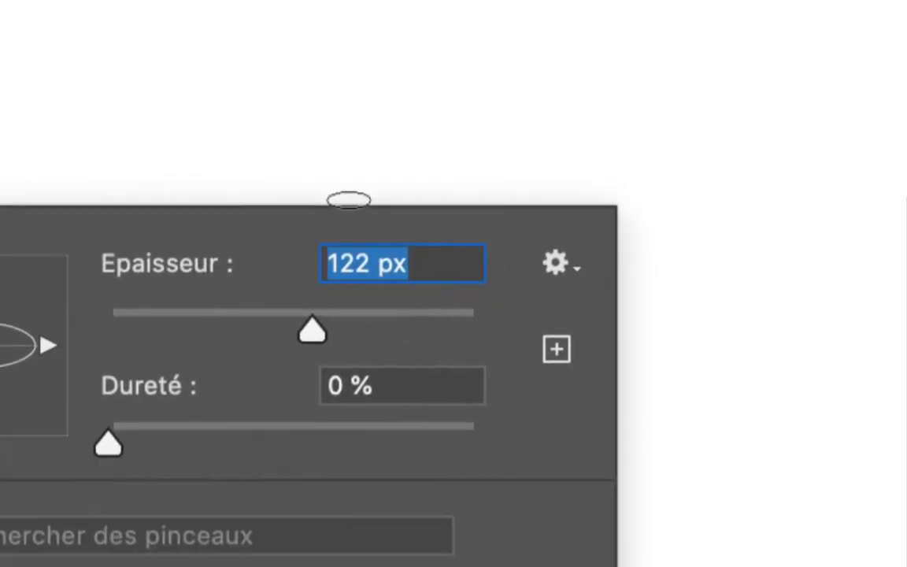
pyautogui.click(399, 315)
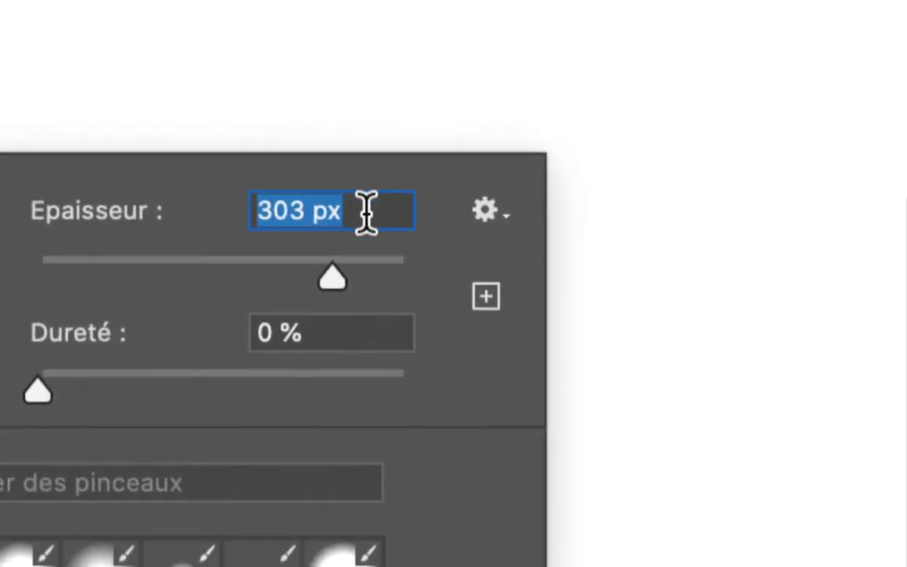
pyautogui.click(372, 275)
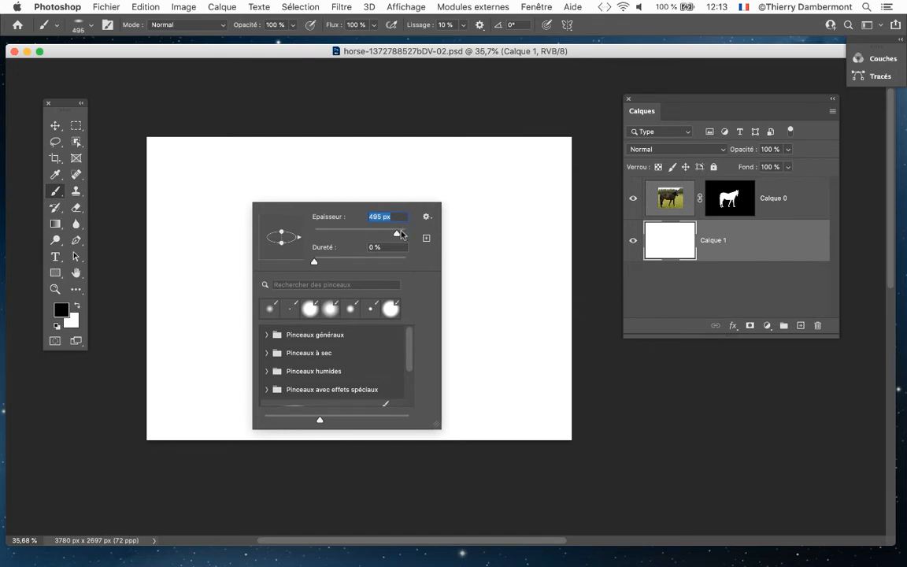
pyautogui.click(400, 234)
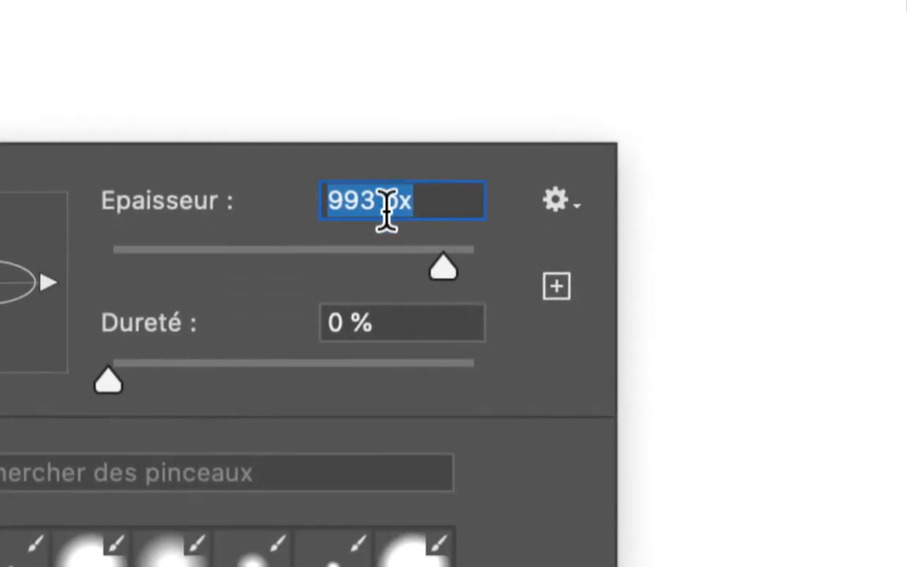
pyautogui.write('900')
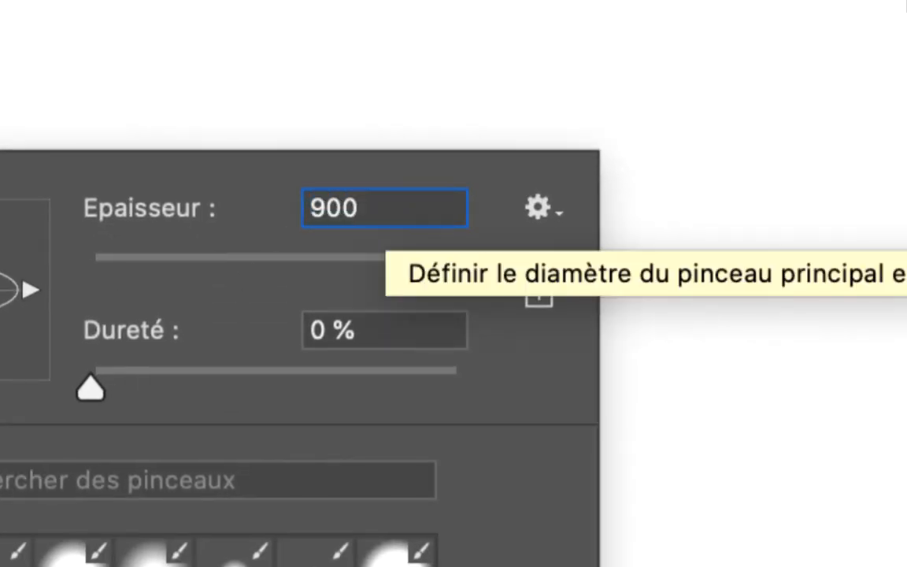
pyautogui.press('Tab')
pyautogui.click(404, 207)
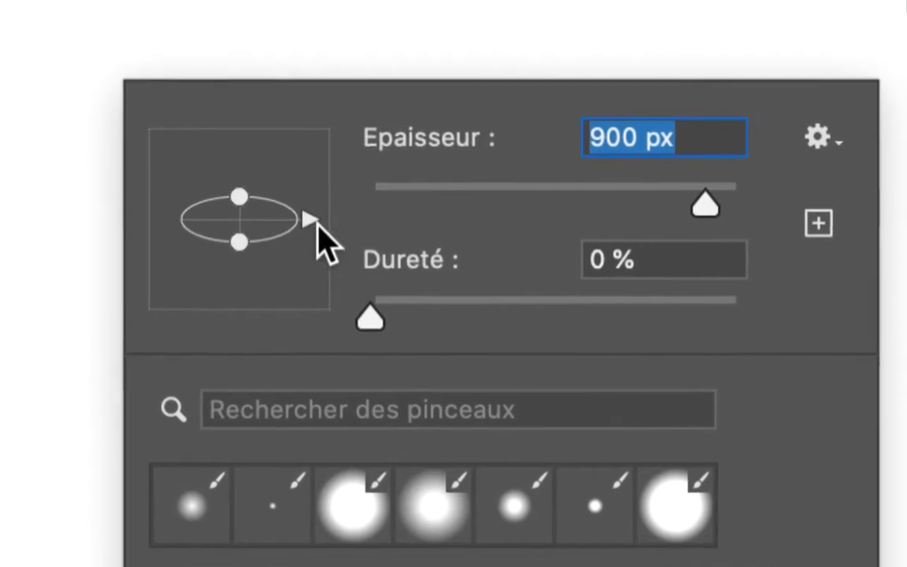
# Try tilting the elliptical brush tip diagonally, and rotate it back to nearly horizontal at -1°.
pyautogui.moveTo(380, 240); pyautogui.dragTo(380, 245)
pyautogui.moveTo(317, 226)
pyautogui.mouseDown()
pyautogui.moveTo(306, 189)
pyautogui.moveTo(281, 163)
pyautogui.mouseUp()
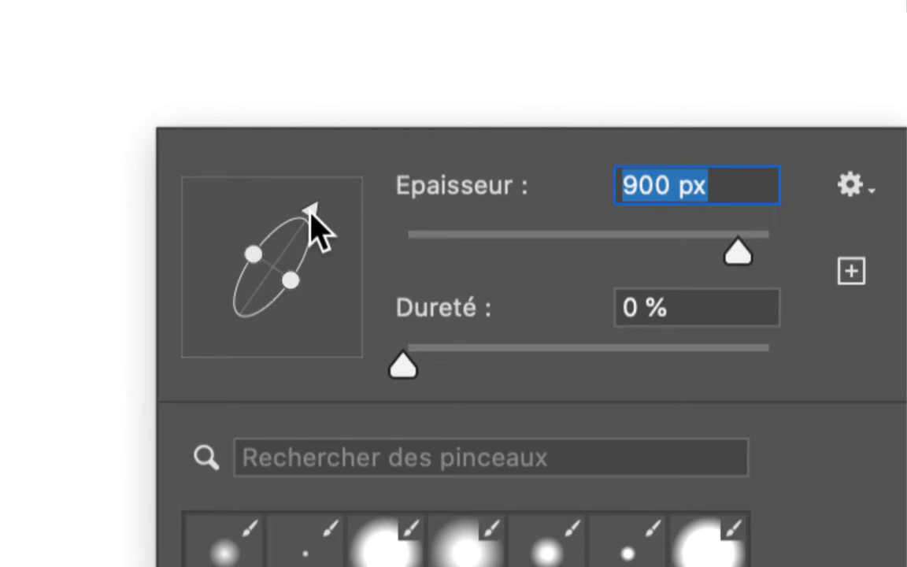
pyautogui.moveTo(312, 214); pyautogui.dragTo(339, 278)
pyautogui.moveTo(320, 223); pyautogui.dragTo(320, 225)
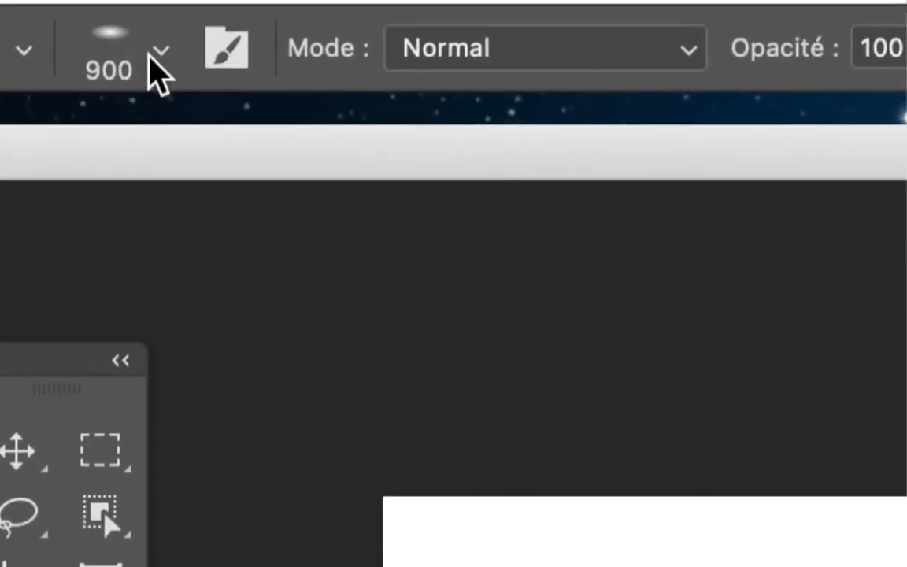
# Try a brush size of 100 px, and set the size back to 900 px.
pyautogui.click(152, 50)
pyautogui.click(150, 53)
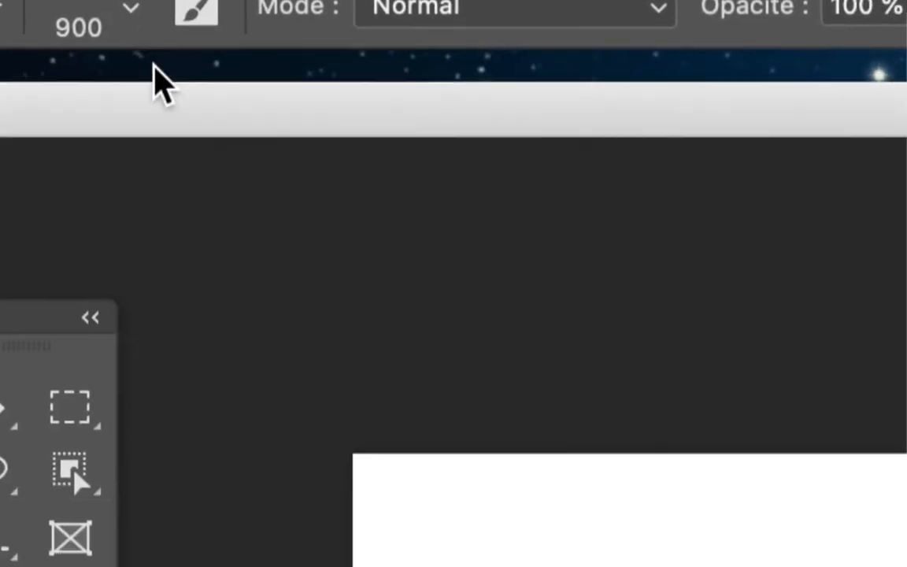
pyautogui.rightClick(310, 198)
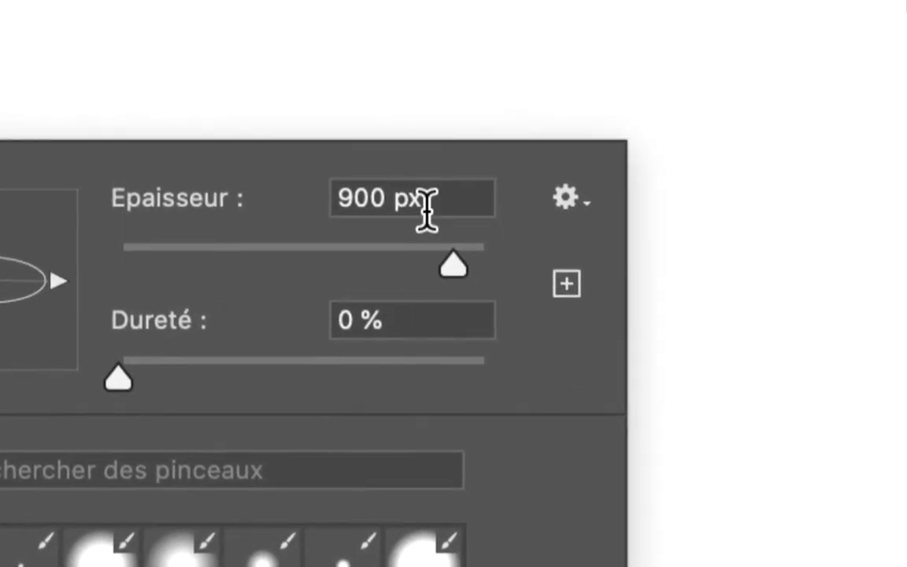
pyautogui.click(572, 131)
pyautogui.moveTo(426, 203); pyautogui.dragTo(331, 202)
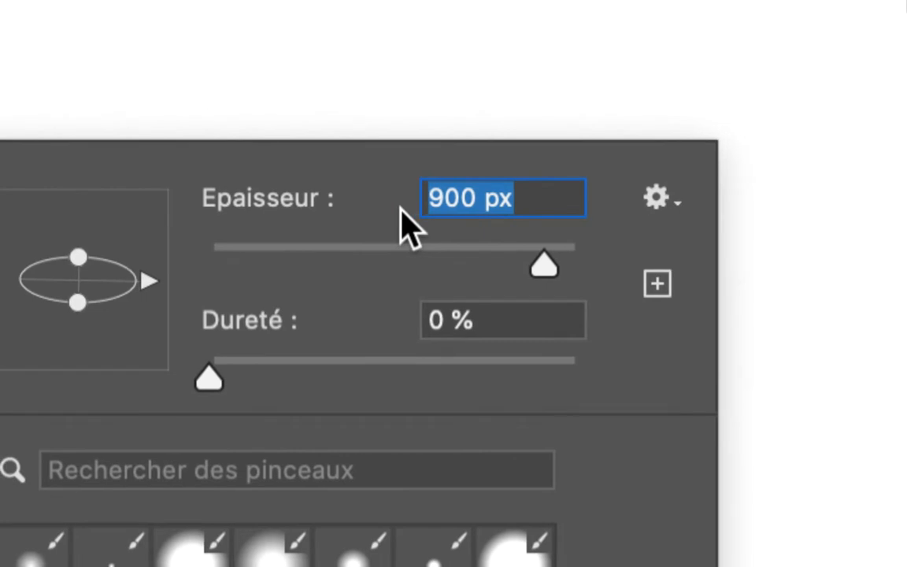
pyautogui.write('100')
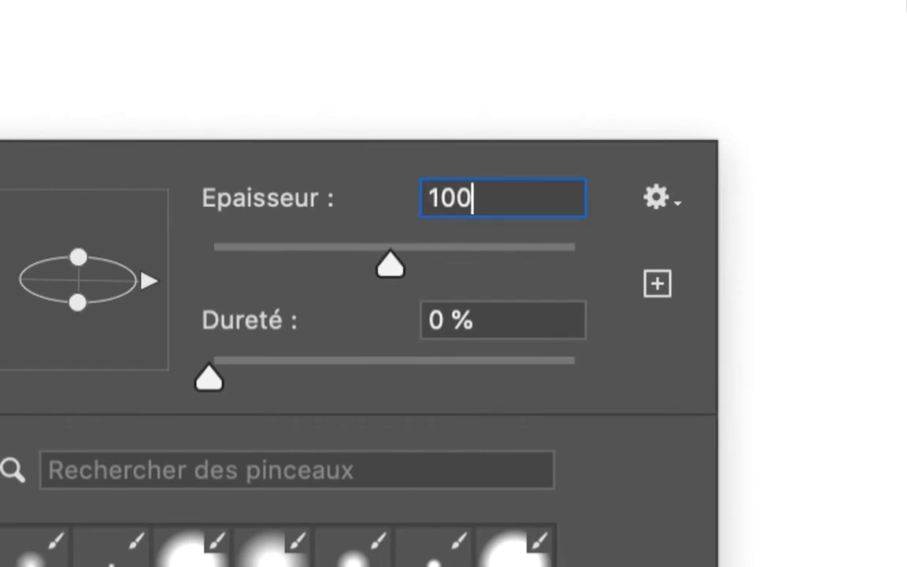
pyautogui.press('Tab')
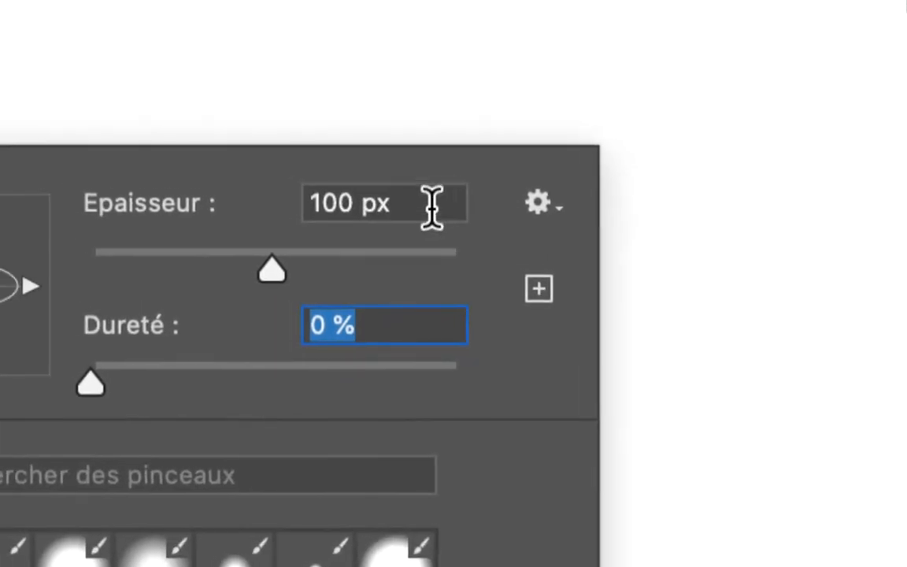
pyautogui.moveTo(432, 207); pyautogui.dragTo(296, 203)
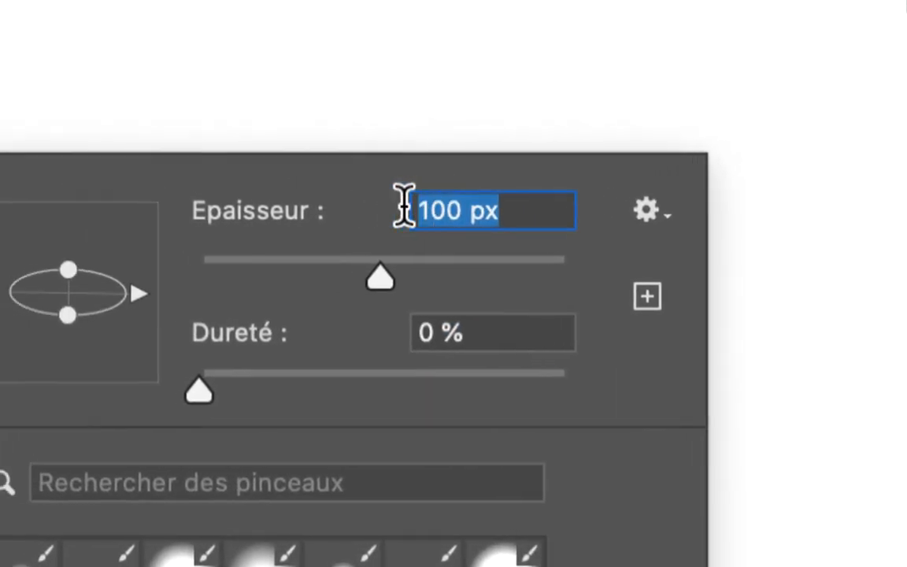
pyautogui.write('900')
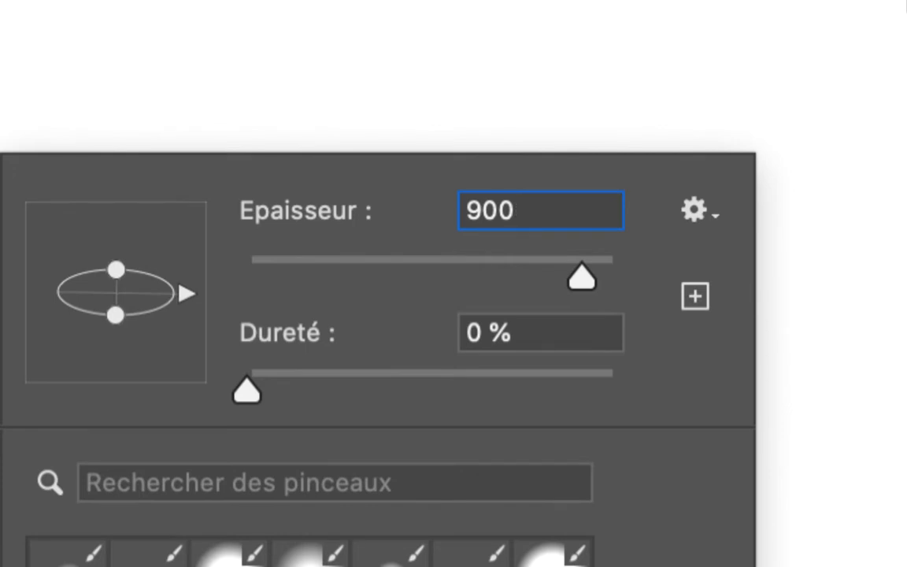
pyautogui.press('Tab')
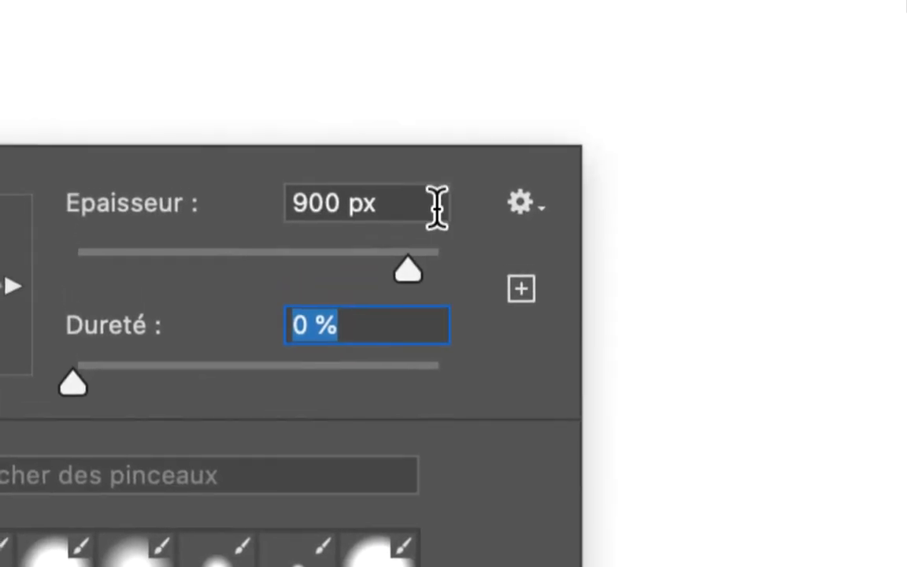
# Try a brush size of 500 px, and restore the size to 900 px.
pyautogui.click(434, 306)
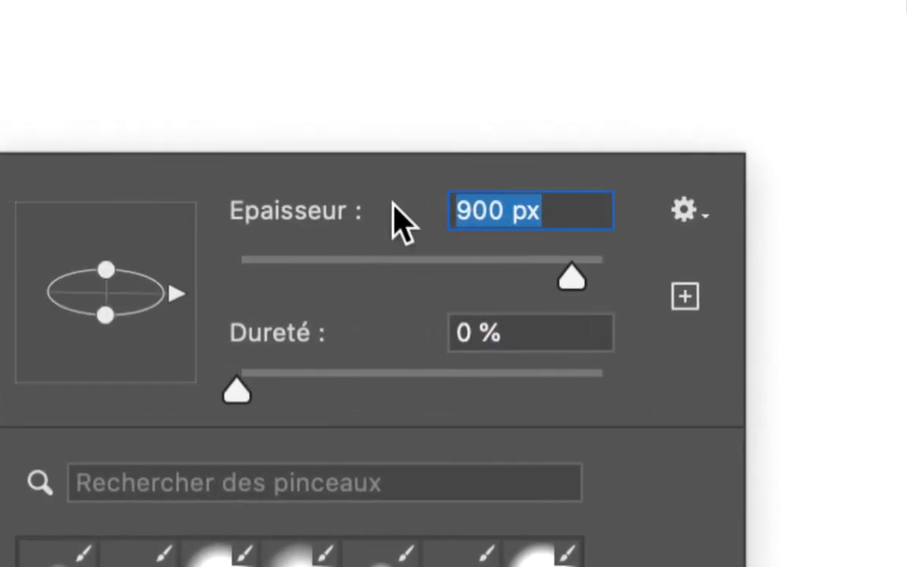
pyautogui.write('500')
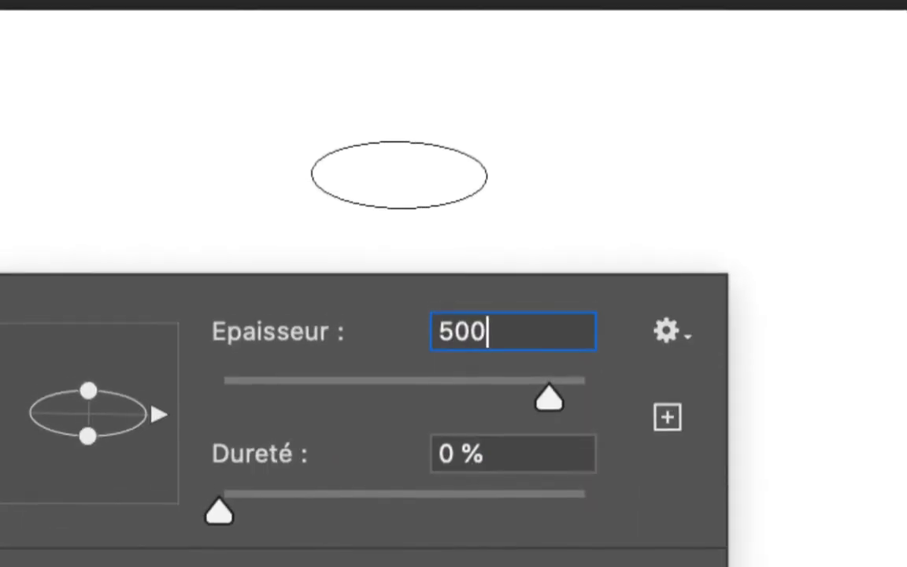
pyautogui.press('Tab')
pyautogui.click(473, 336)
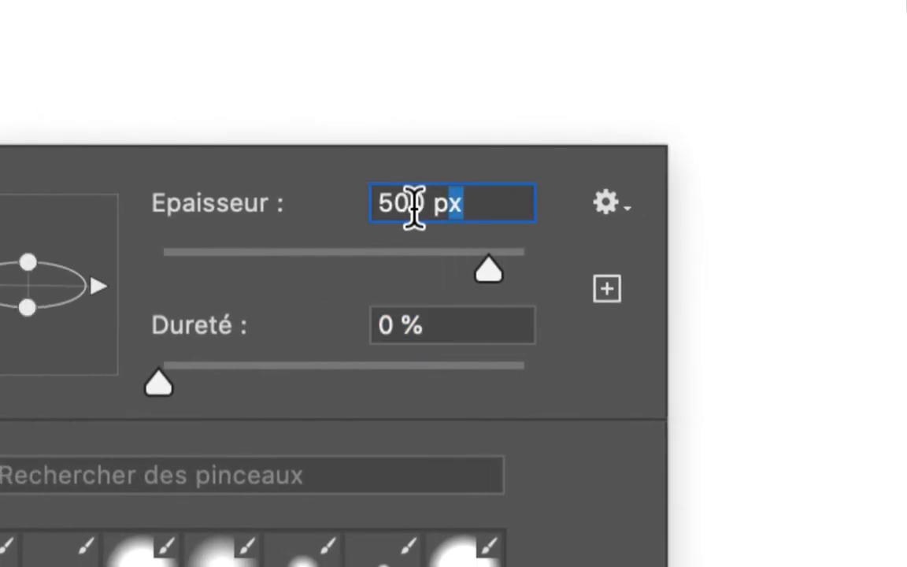
pyautogui.write('900')
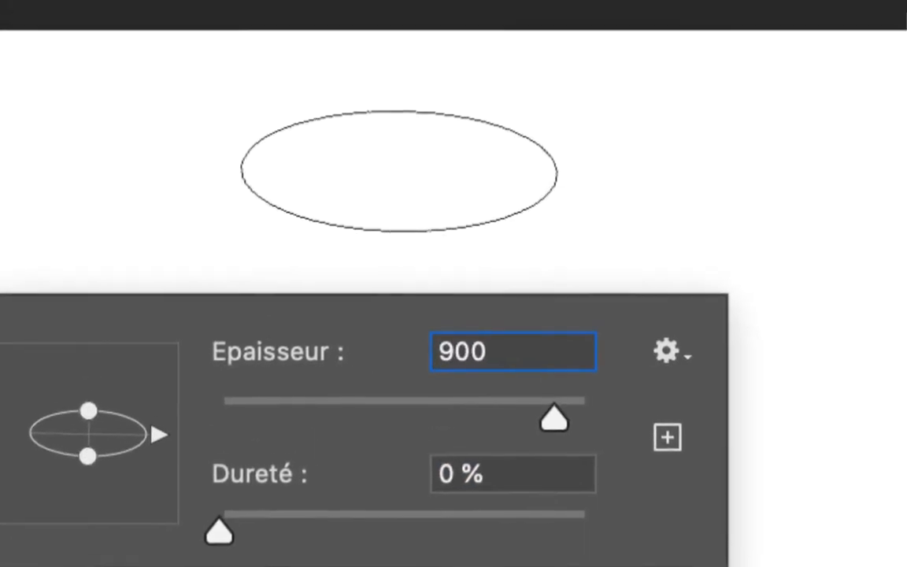
pyautogui.press('Tab')
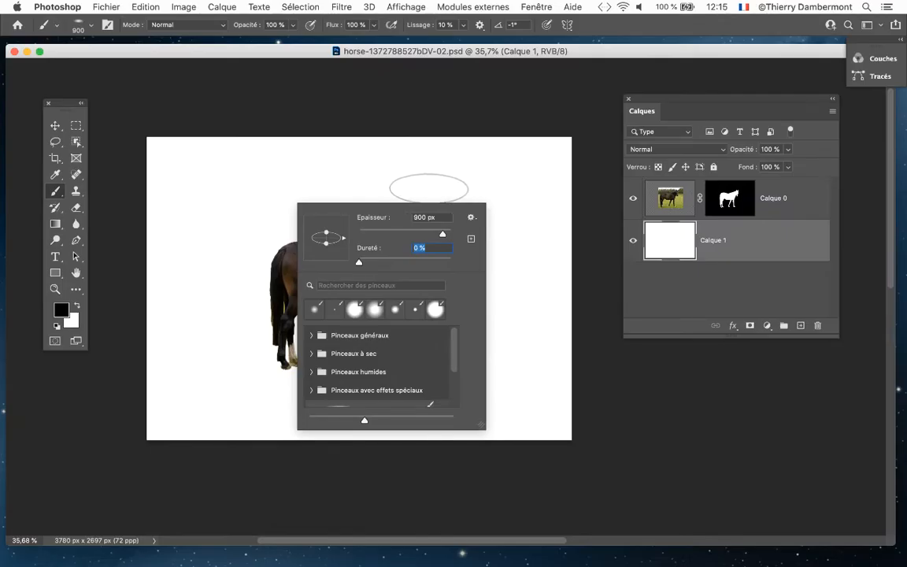
# Test the flattened brush with a single black dab above the horse on the Calque 1 layer.
pyautogui.click(405, 99)
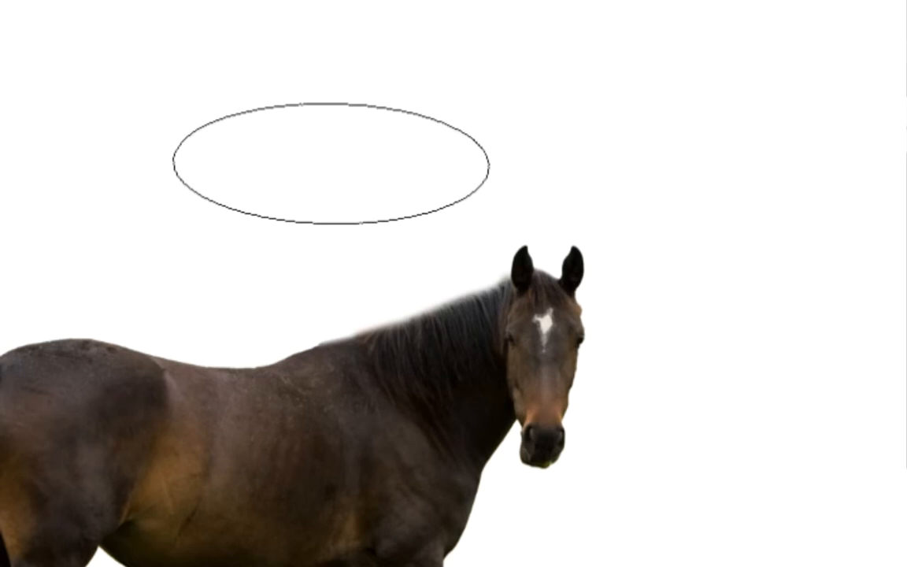
pyautogui.hotkey('alt', 'BackSpace')
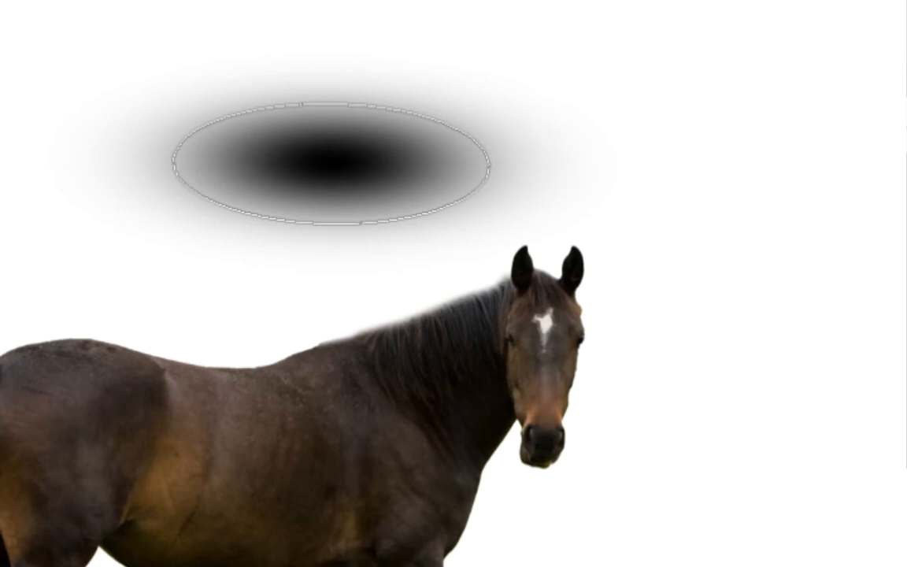
pyautogui.press('super+d')
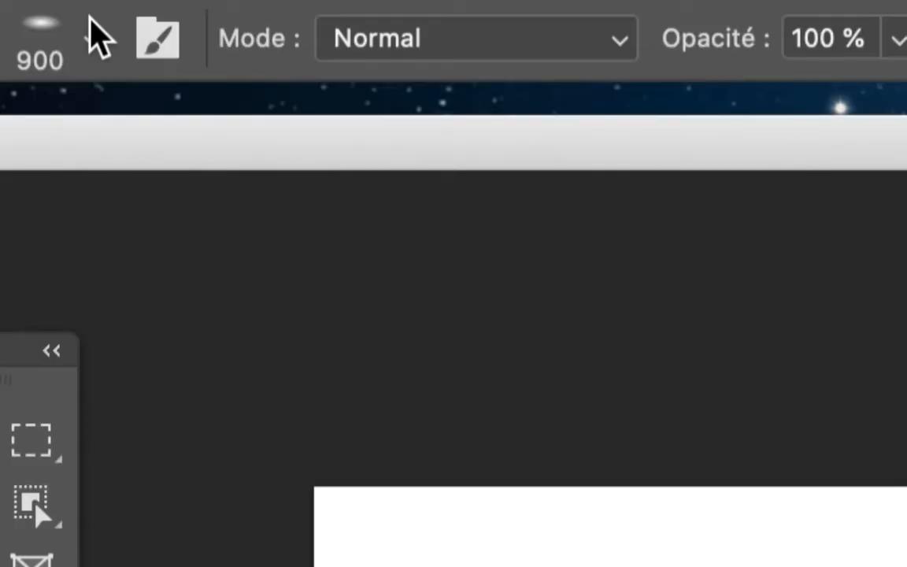
# Check the current brush settings and undo the black brush dab above the horse.
pyautogui.click(90, 22)
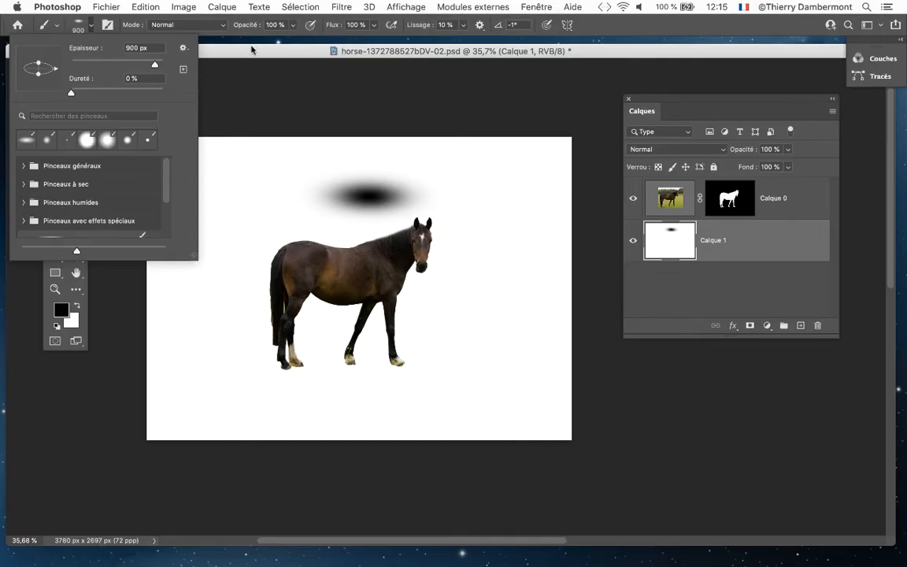
pyautogui.click(253, 53)
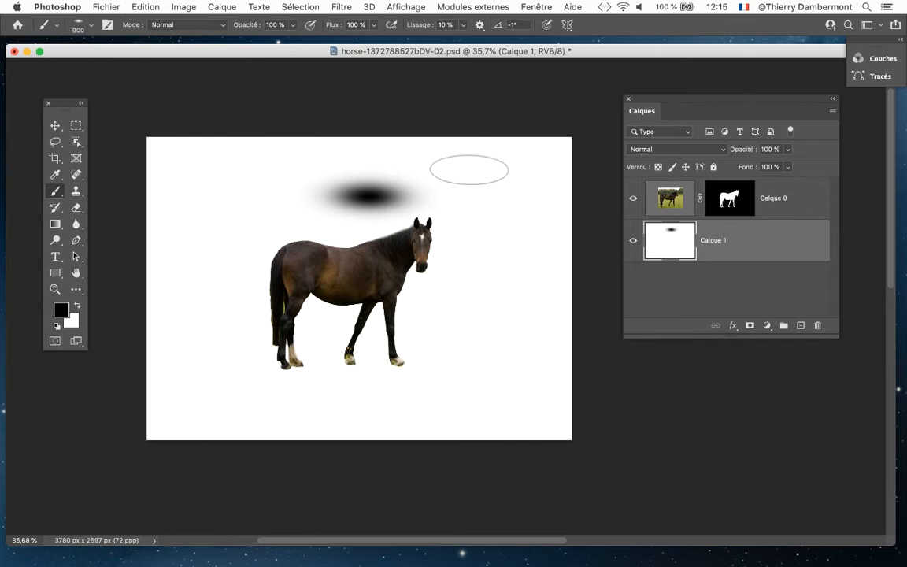
pyautogui.click(146, 7)
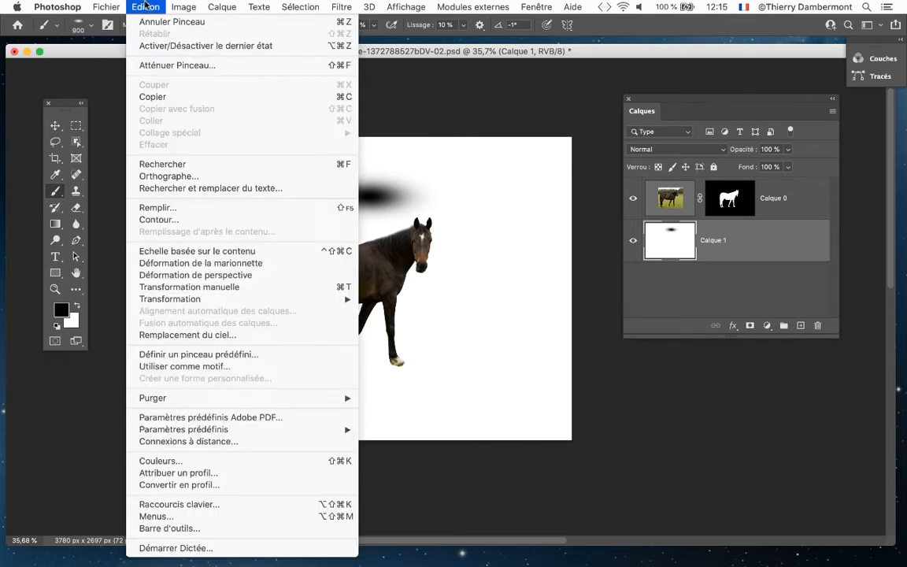
pyautogui.click(149, 21)
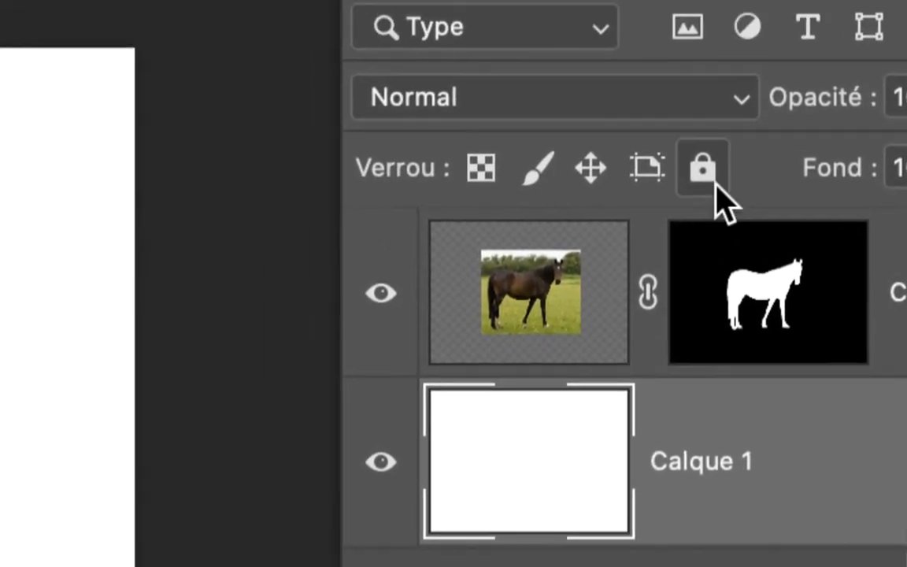
# Fully lock the layers Calque 1 and Calque 0, and select the layer mask of Calque 0.
pyautogui.click(709, 175)
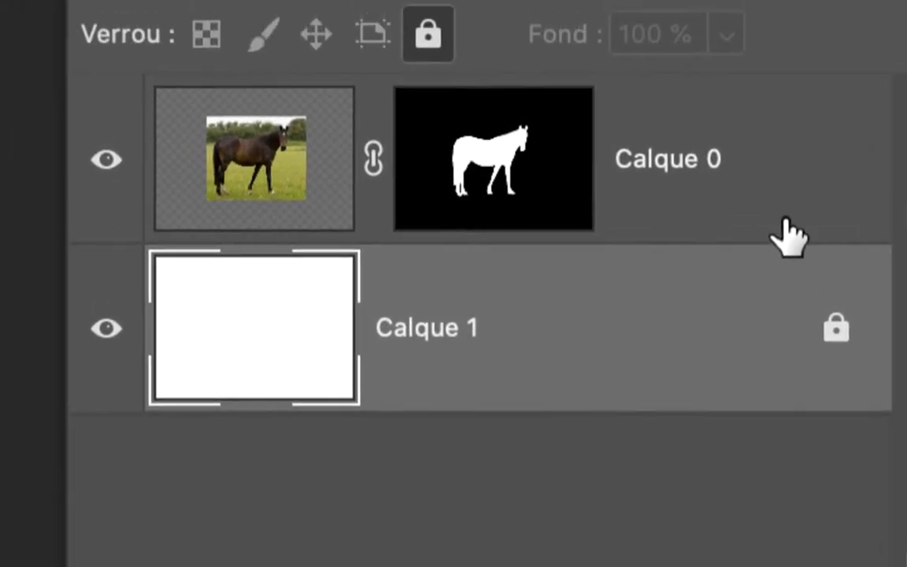
pyautogui.click(728, 71)
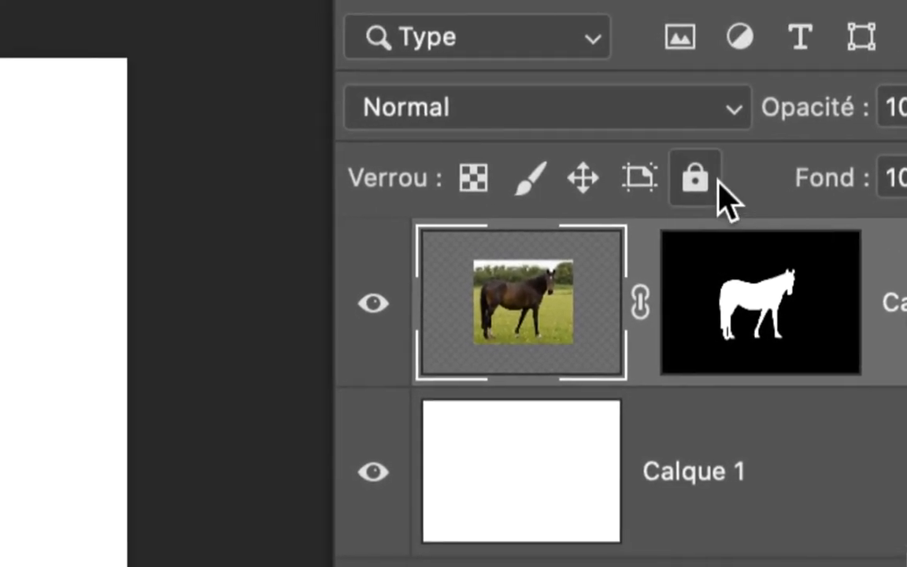
pyautogui.click(472, 96)
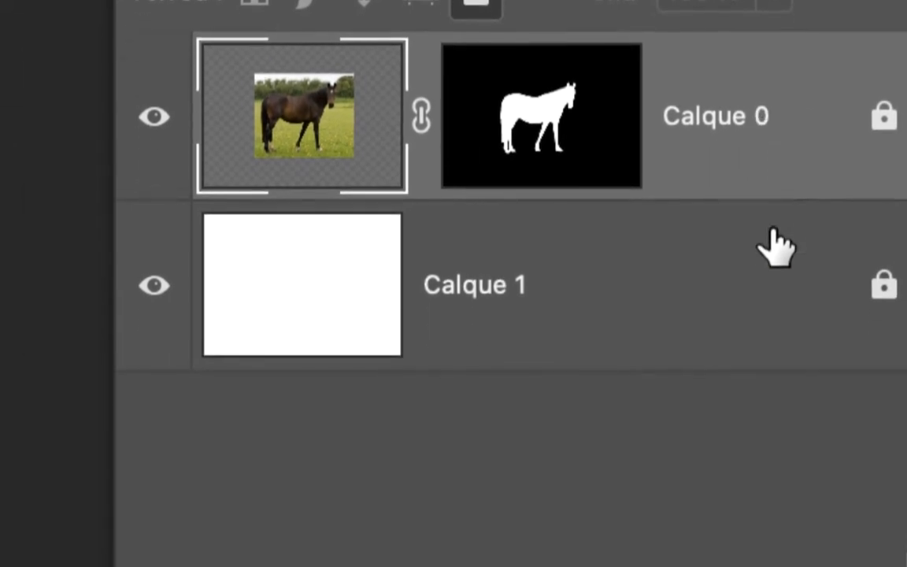
pyautogui.click(683, 347)
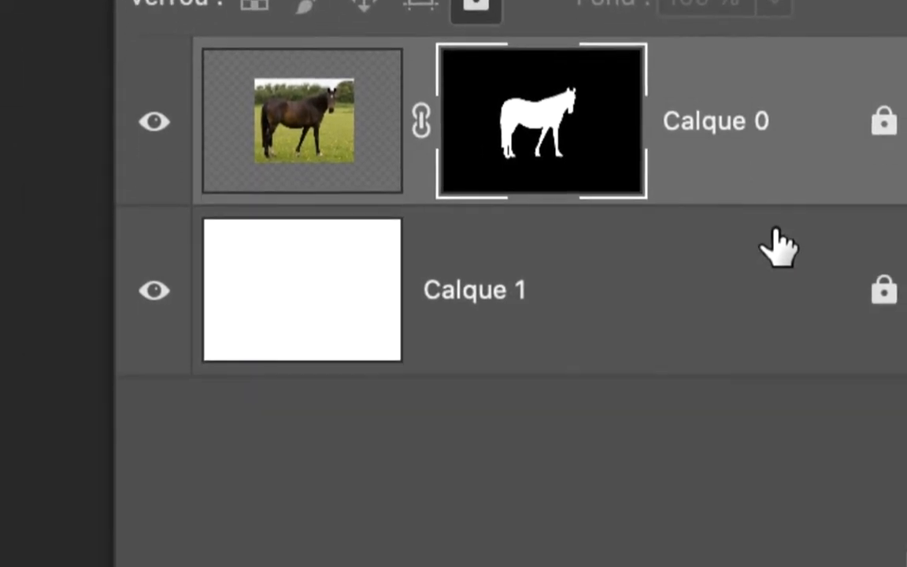
# Add a new layer directly above Calque 1 and paint a single soft black elliptical dab on it above the horse's back.
pyautogui.click(779, 315)
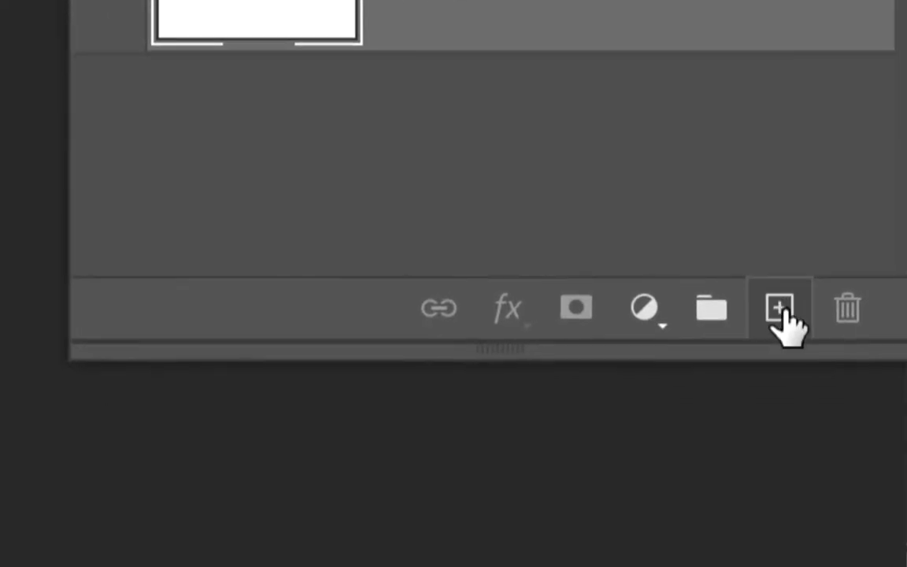
pyautogui.click(825, 371)
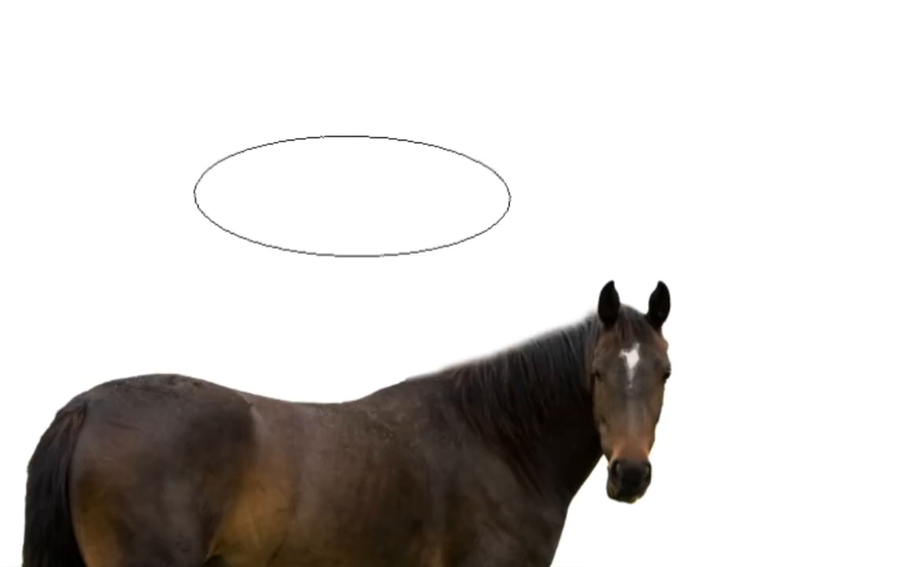
pyautogui.click(352, 196)
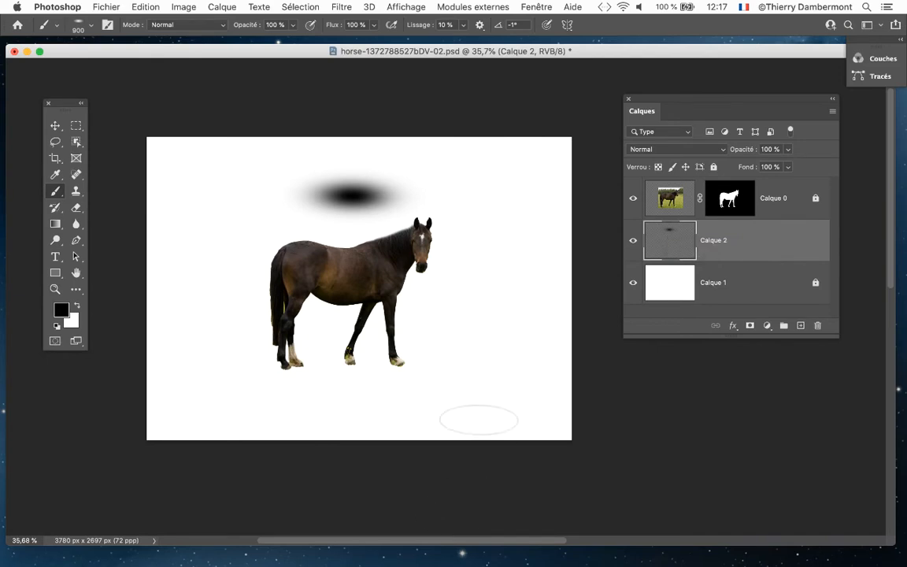
# Review the undo and redo commands and examine the modifier keys on the on-screen keyboard viewer, and close the viewer.
pyautogui.click(145, 6)
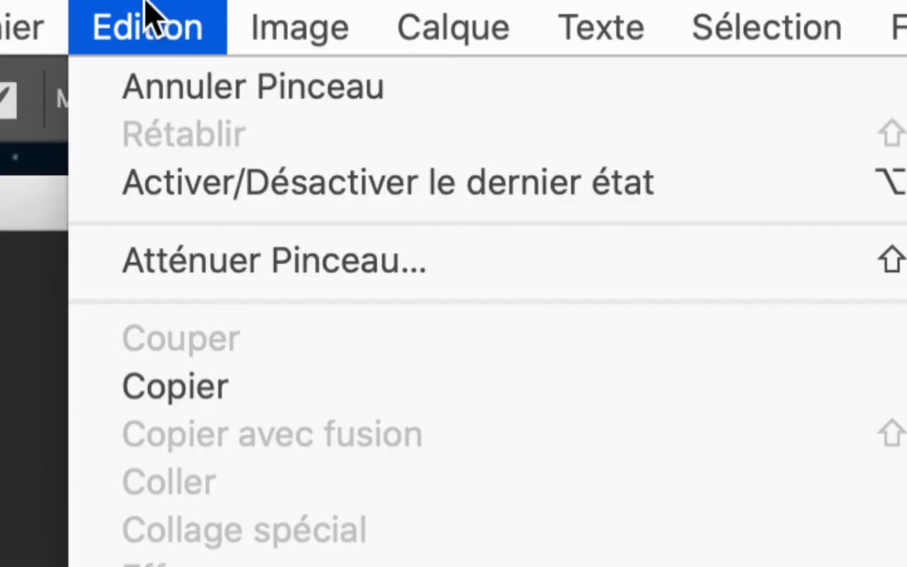
pyautogui.click(145, 10)
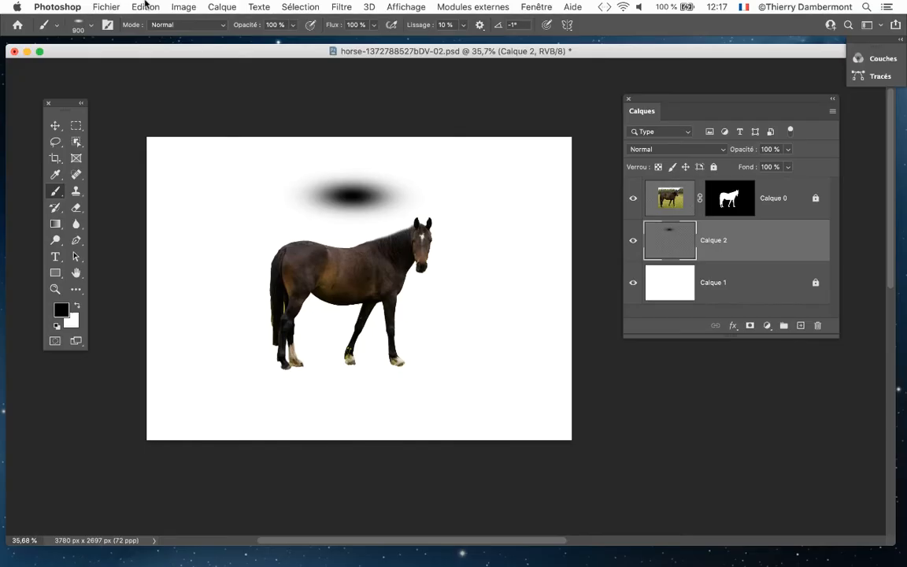
pyautogui.click(148, 6)
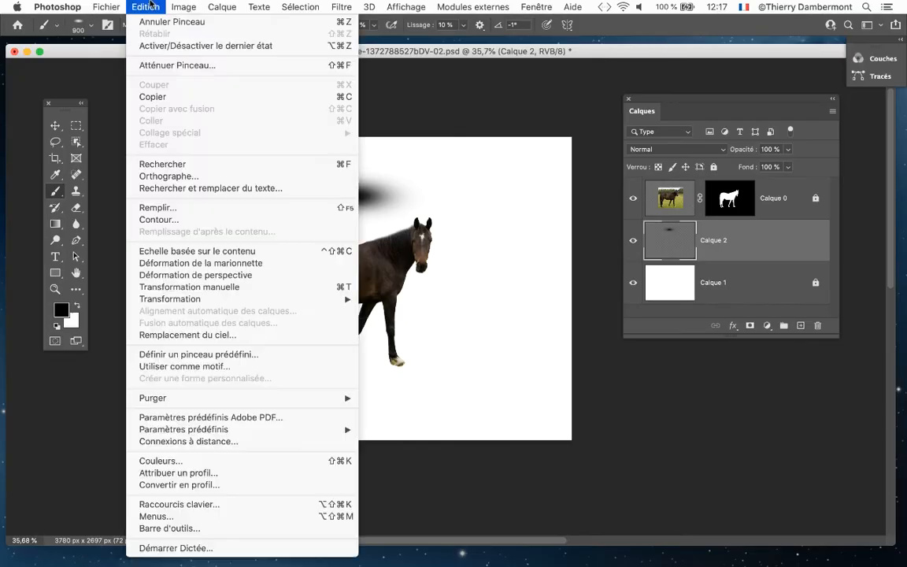
pyautogui.click(433, 48)
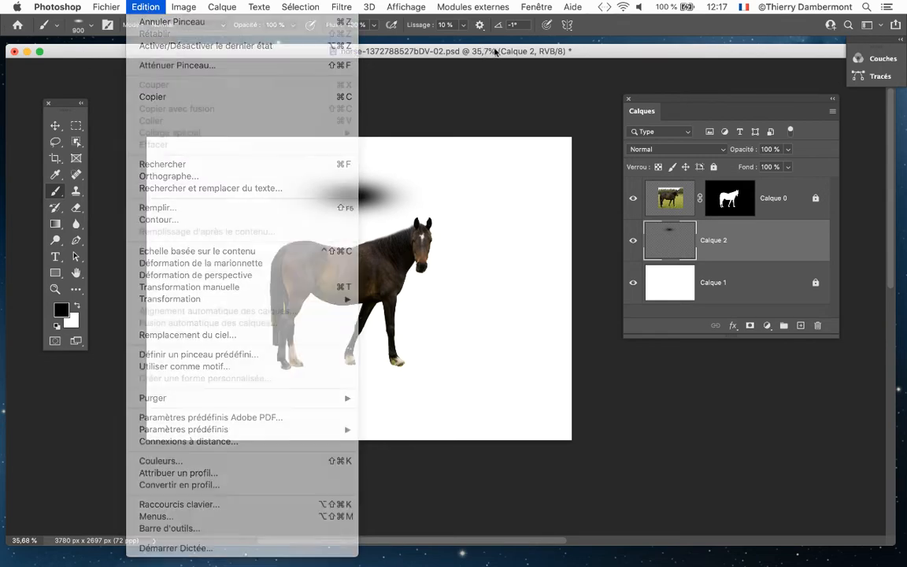
pyautogui.click(744, 7)
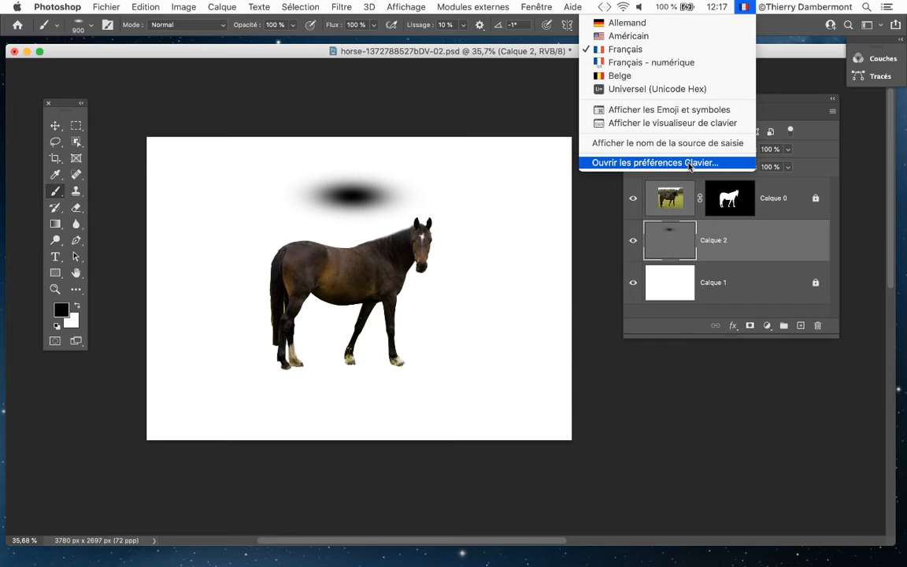
pyautogui.click(685, 124)
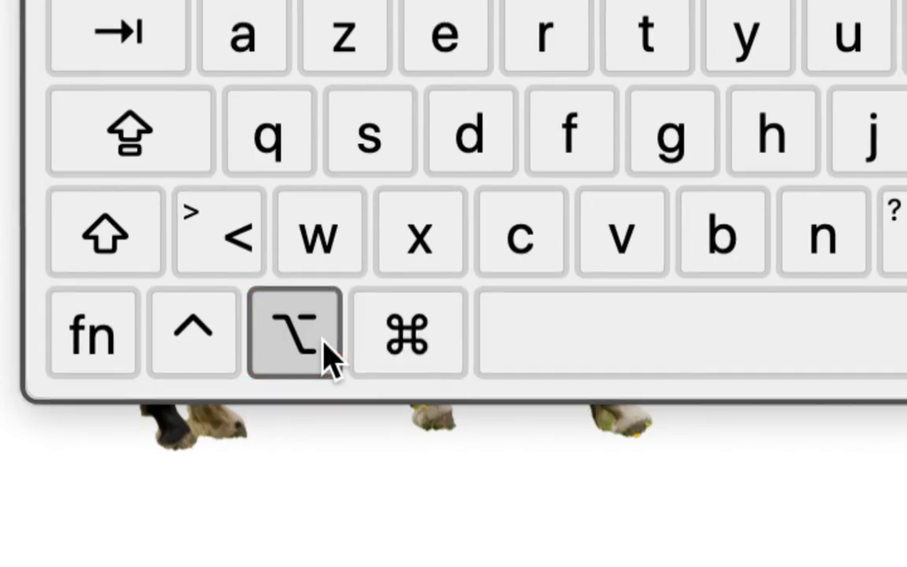
pyautogui.click(336, 349)
pyautogui.click(31, 233)
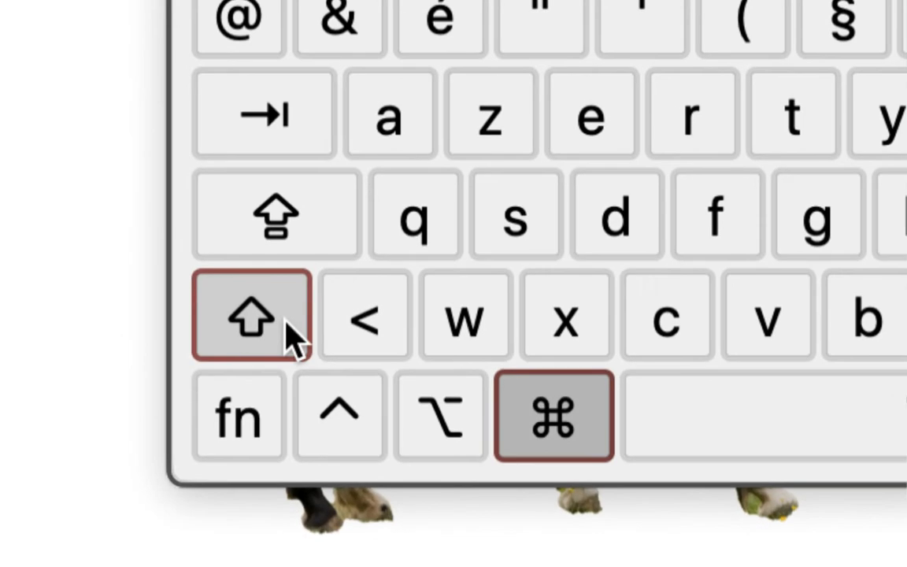
pyautogui.click(291, 337)
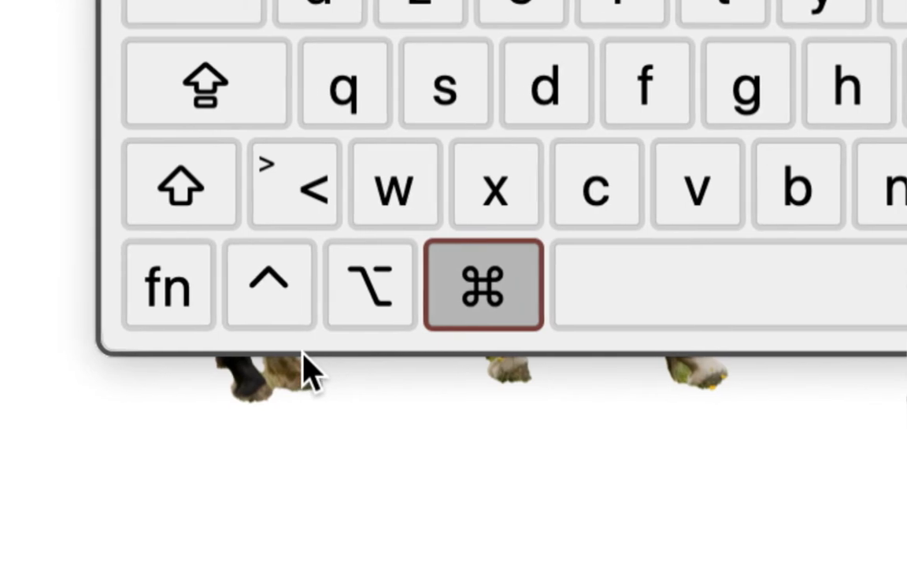
pyautogui.press('alt')
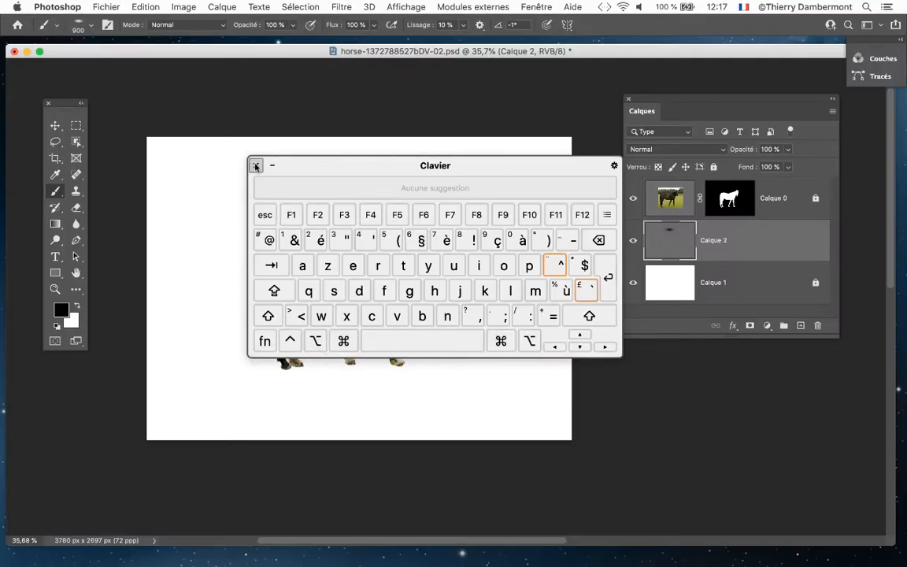
pyautogui.click(256, 166)
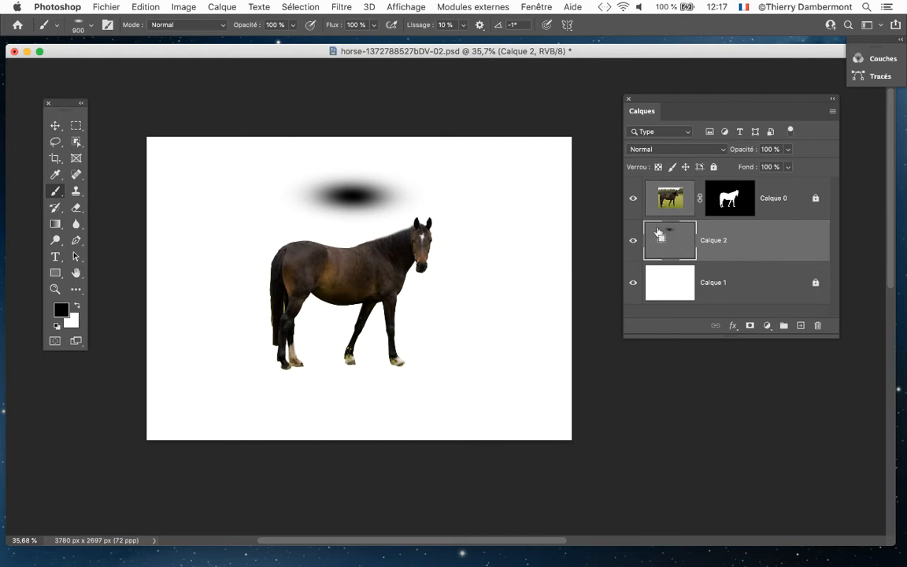
pyautogui.click(110, 5)
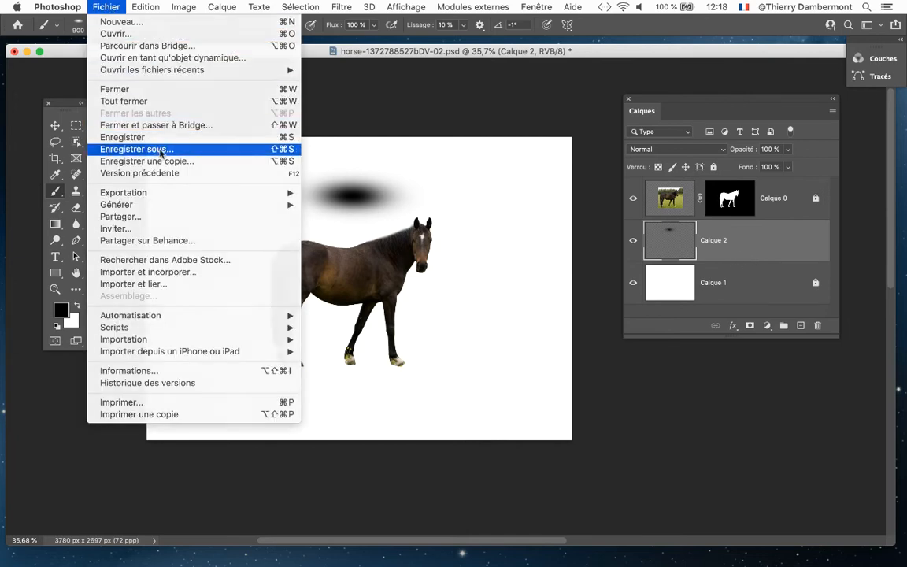
pyautogui.click(417, 160)
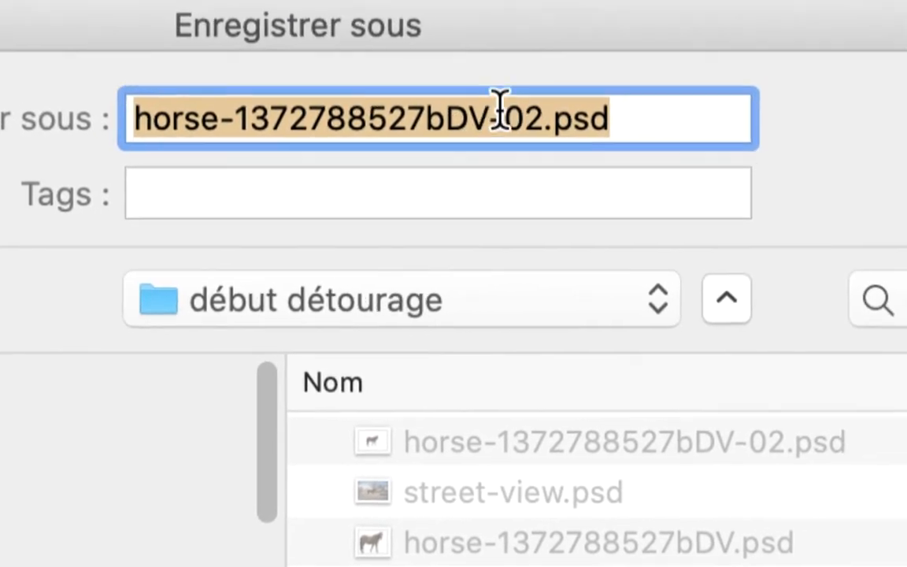
pyautogui.click(504, 103)
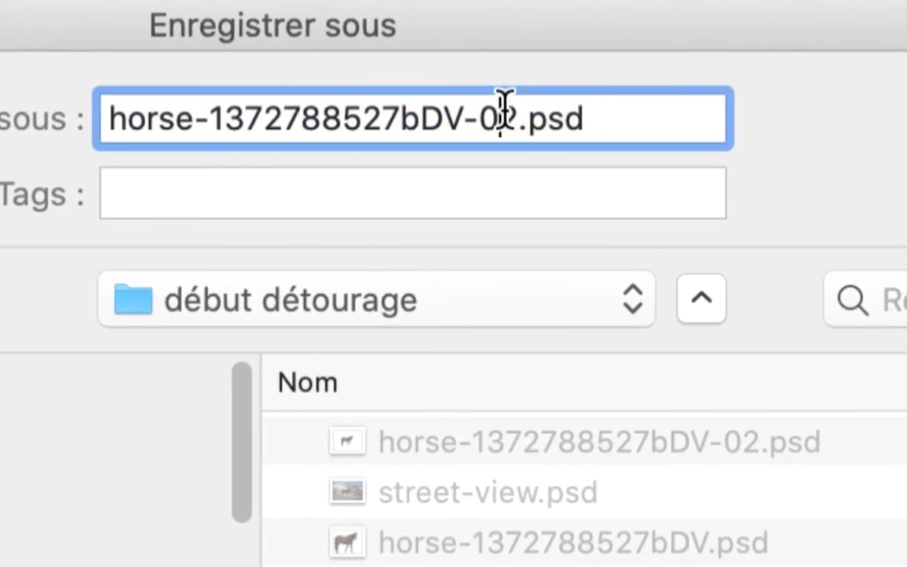
pyautogui.moveTo(503, 103); pyautogui.dragTo(512, 134)
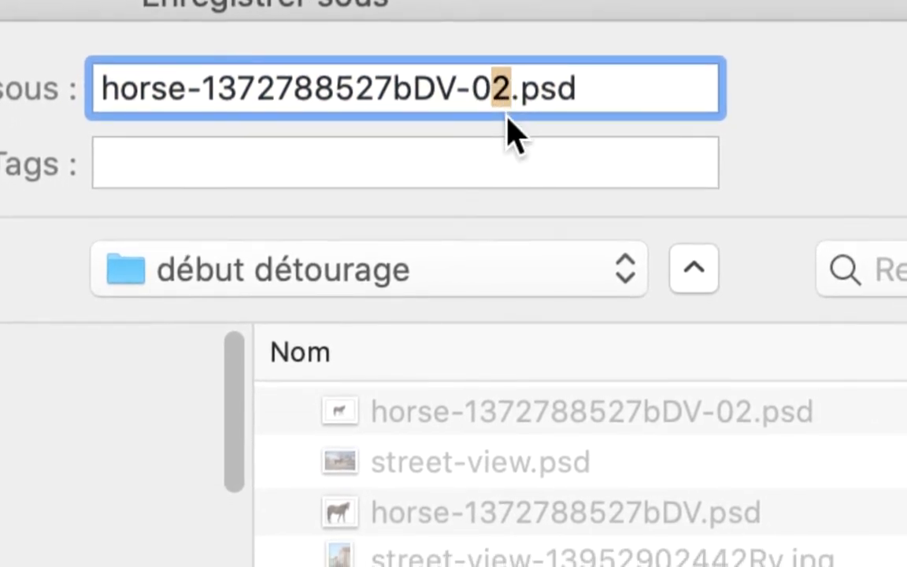
pyautogui.write('3')
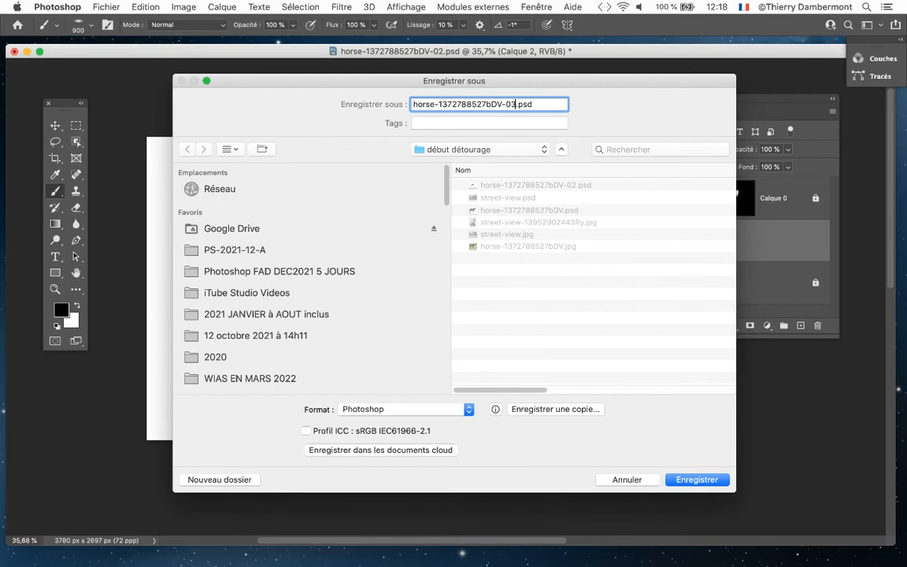
pyautogui.press('Return')
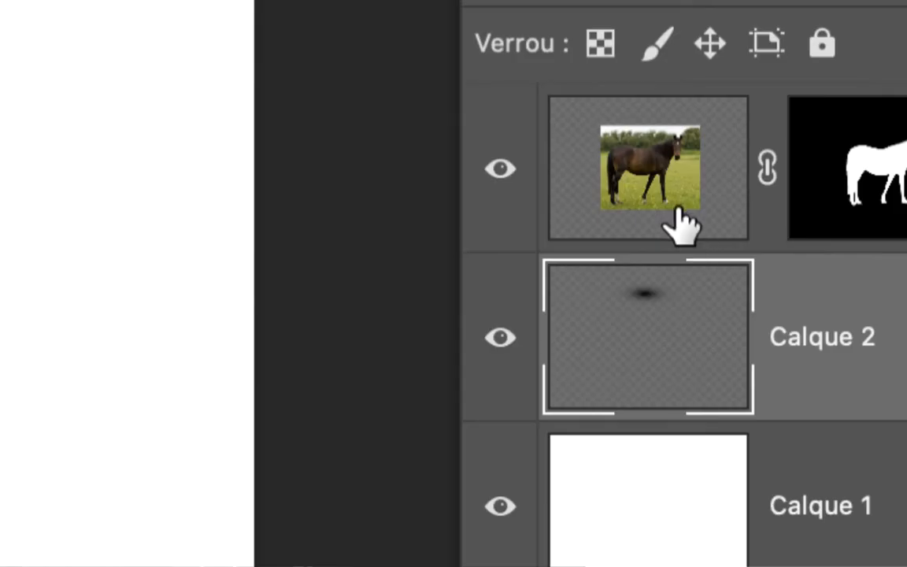
# Select Calque 0, Calque 2 and Calque 1 in turn to compare their content and locks, ending on Calque 2.
pyautogui.click(678, 208)
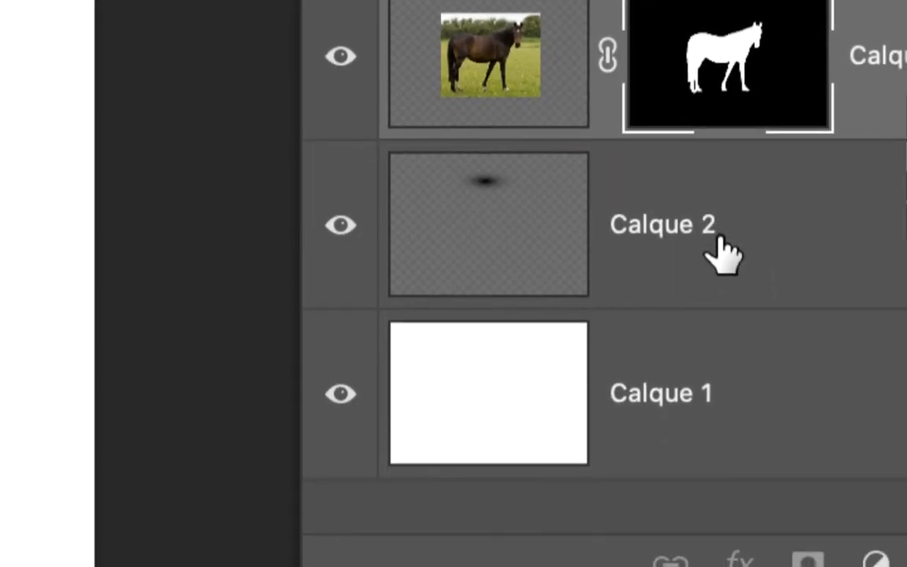
pyautogui.click(713, 347)
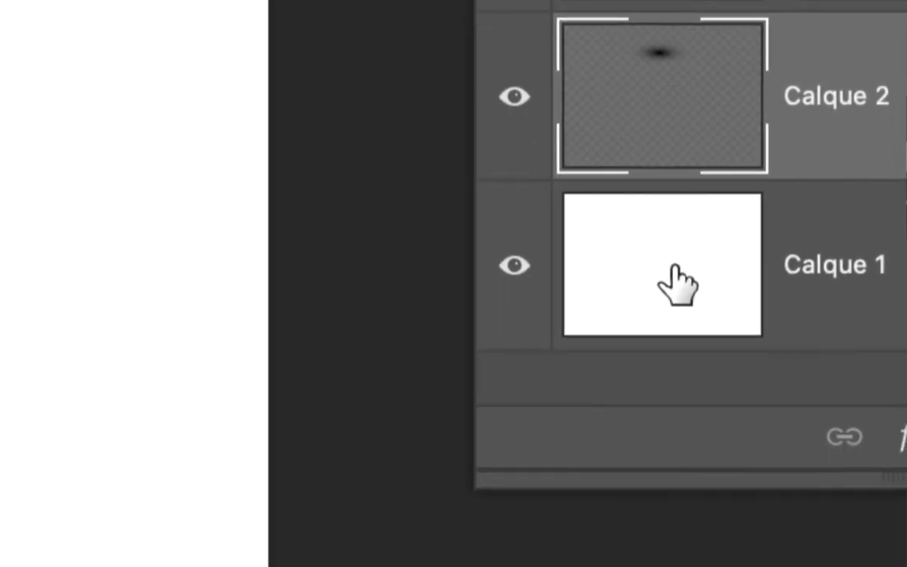
pyautogui.click(695, 431)
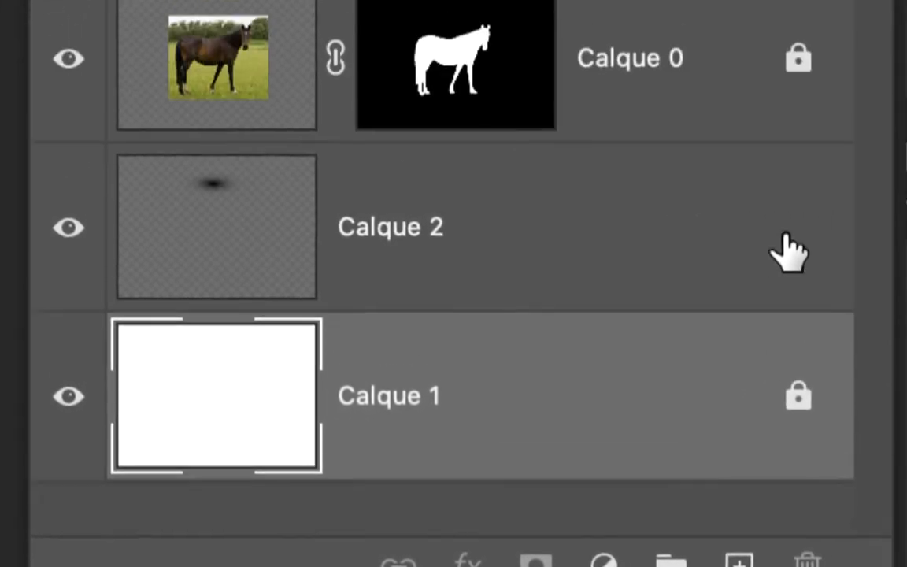
pyautogui.click(784, 69)
pyautogui.click(750, 264)
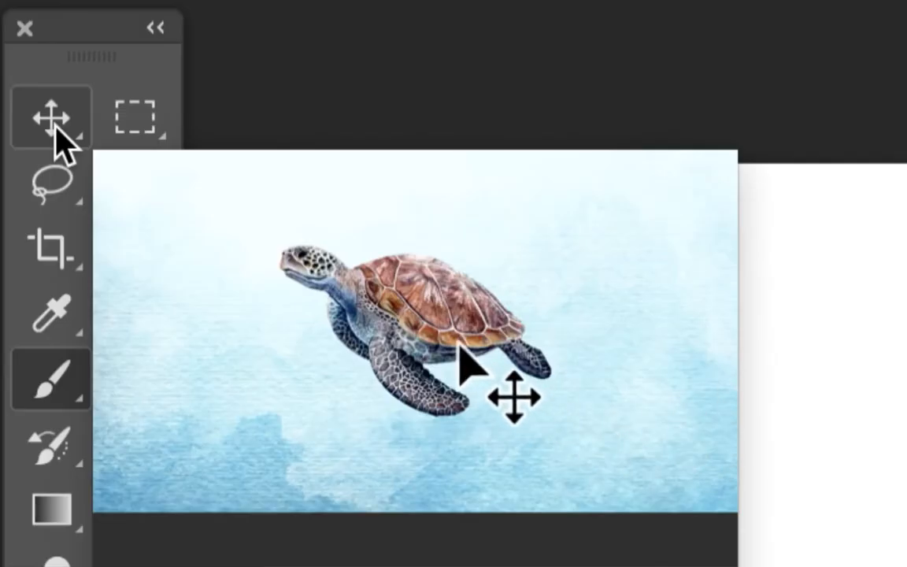
# Use the Move tool to shift the black dab on Calque 2 around freely, leaving it above the horse's back.
pyautogui.click(55, 126)
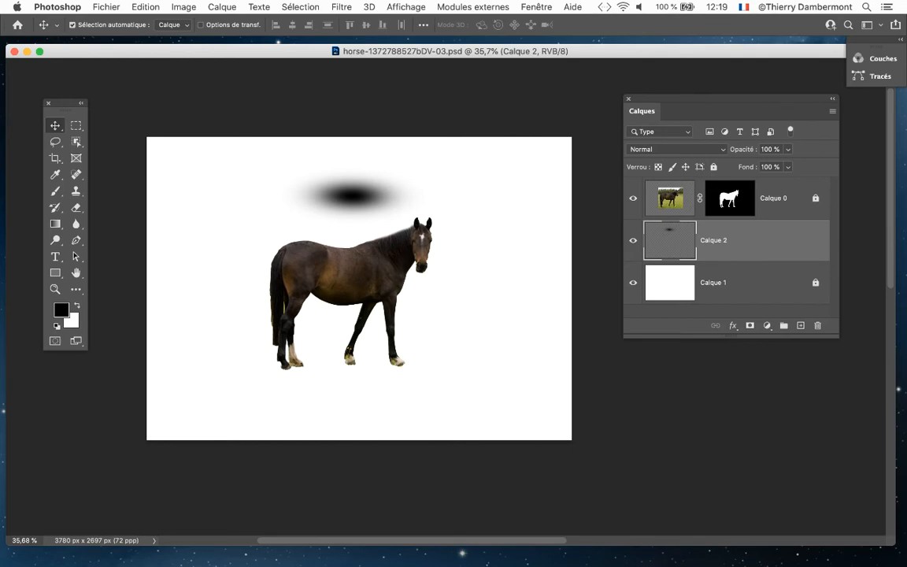
pyautogui.moveTo(356, 190); pyautogui.dragTo(373, 226)
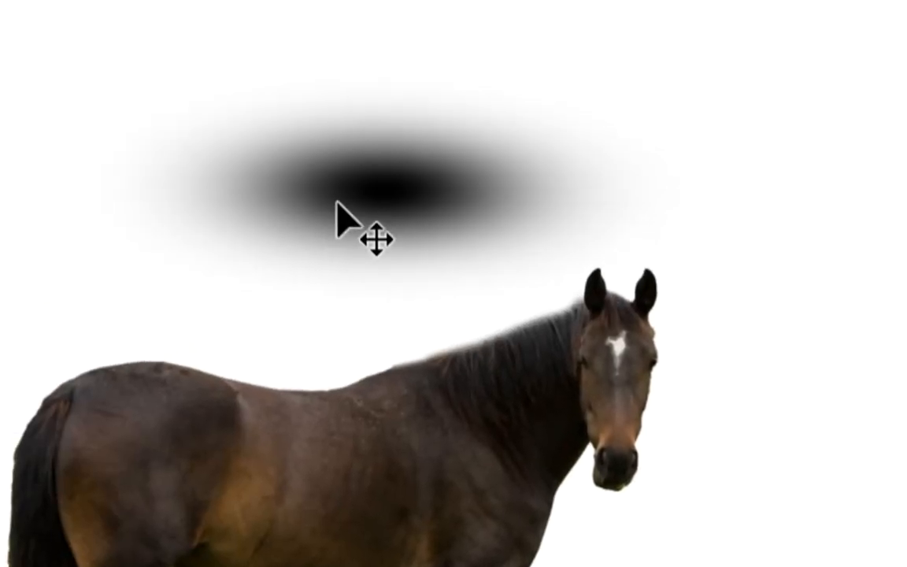
pyautogui.moveTo(156, 153); pyautogui.dragTo(383, 378)
pyautogui.moveTo(382, 242); pyautogui.dragTo(323, 195)
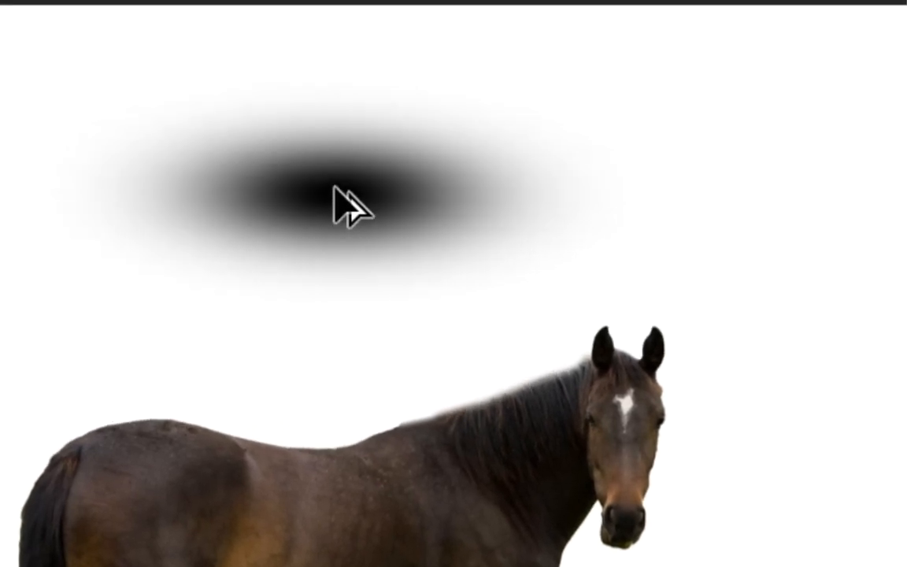
# Duplicate the dab layer with the copy placed in front of the horse's forelegs, and rename the copied layer jambe avant droite.
pyautogui.moveTo(333, 189); pyautogui.dragTo(423, 301)
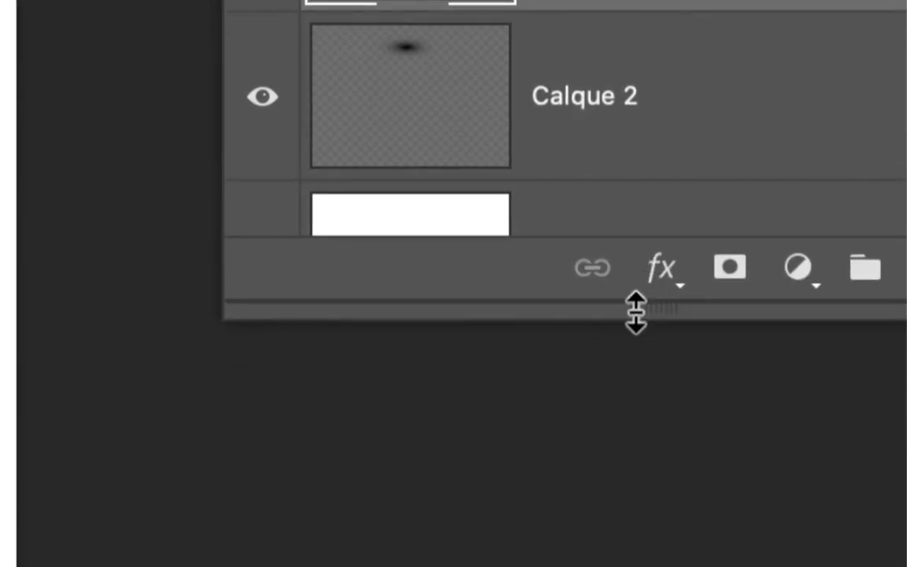
pyautogui.moveTo(635, 310); pyautogui.dragTo(640, 418)
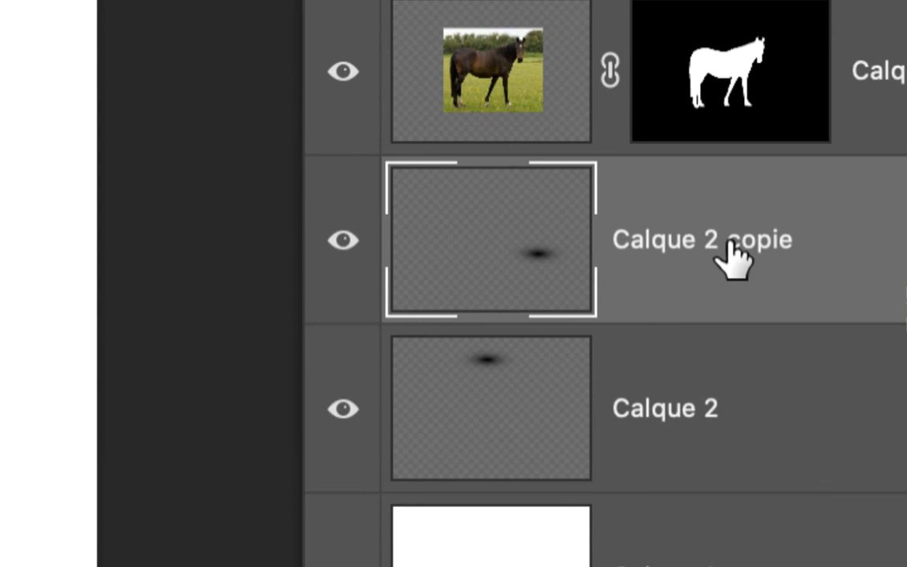
pyautogui.doubleClick(730, 251)
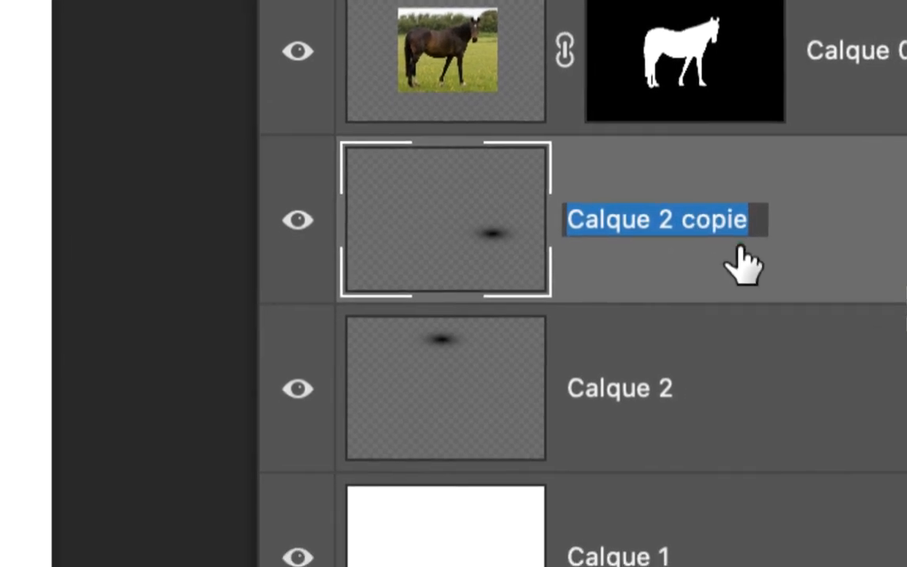
pyautogui.write('jamb')
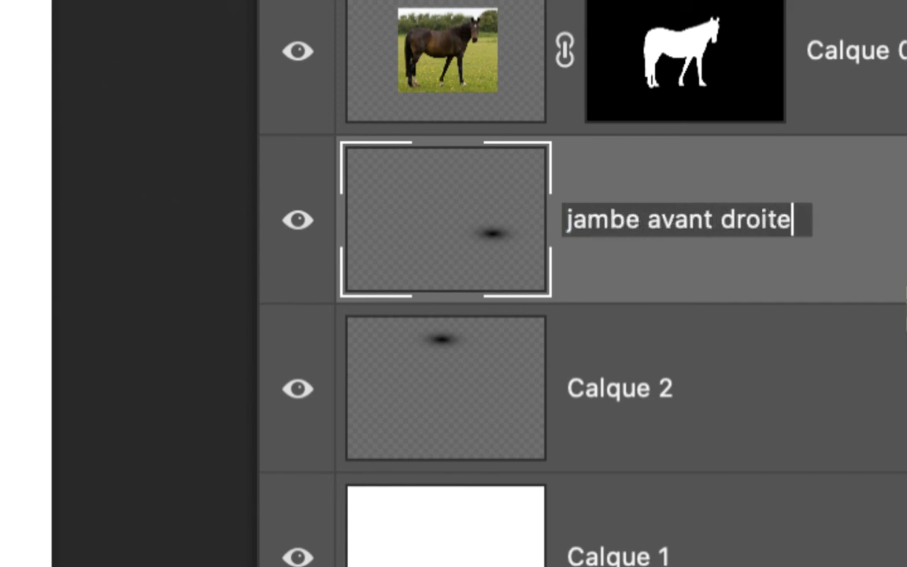
pyautogui.write('e avant droite')
pyautogui.press('Return')
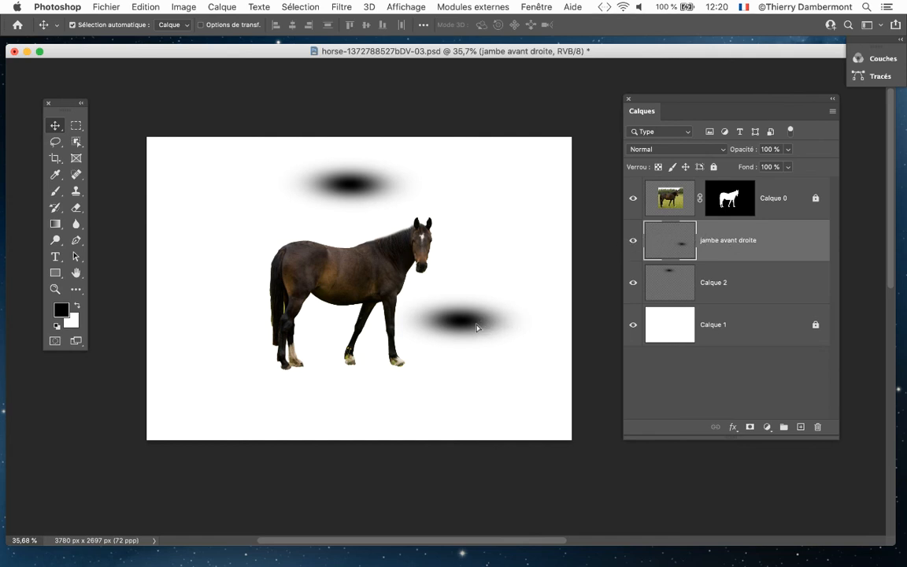
# Move the jambe avant droite shadow under the horse's foremost hoof, about 530 px to the left and 397 px down.
pyautogui.moveTo(476, 328); pyautogui.dragTo(420, 370)
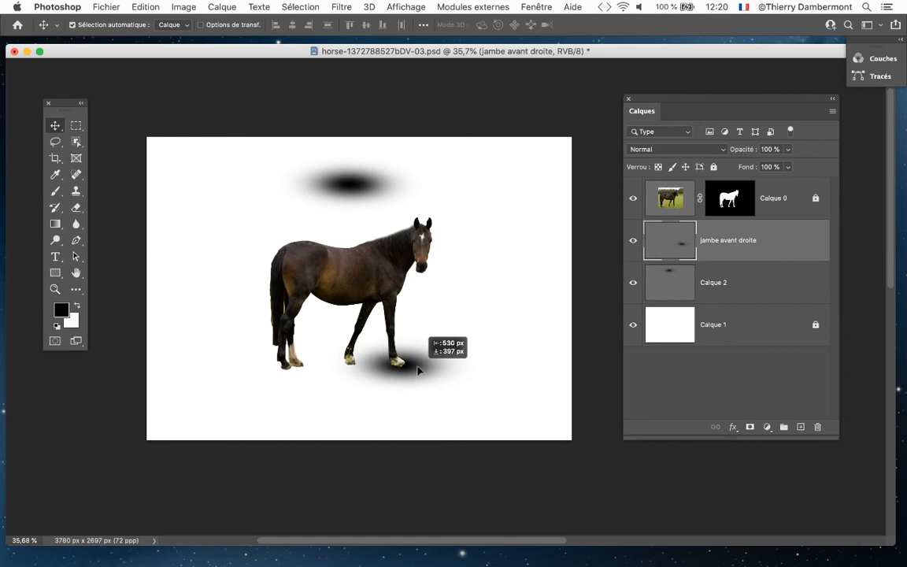